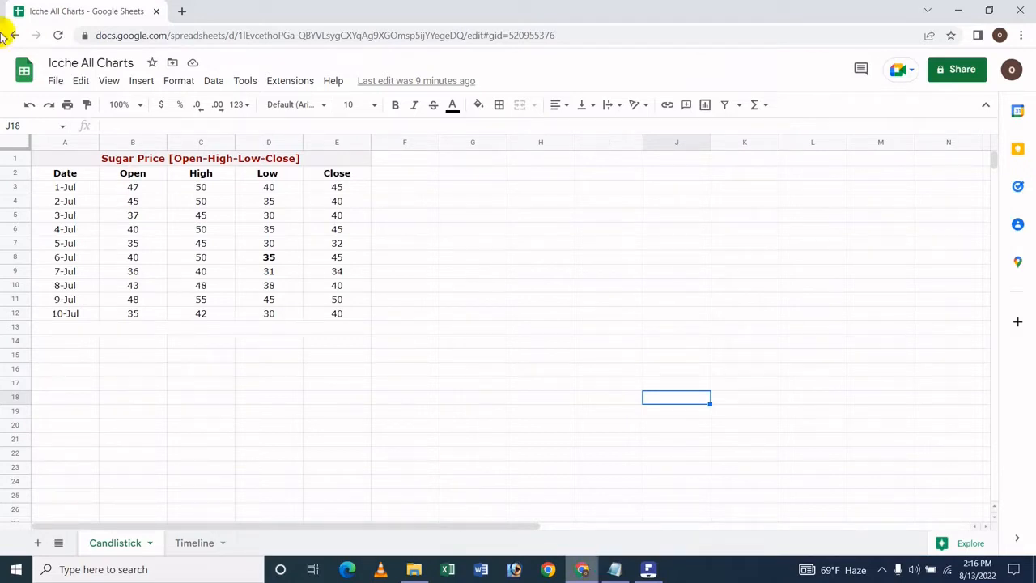
Insert a chart from the sugar price table in A1:E12
click(58, 157)
shift+click(331, 312)
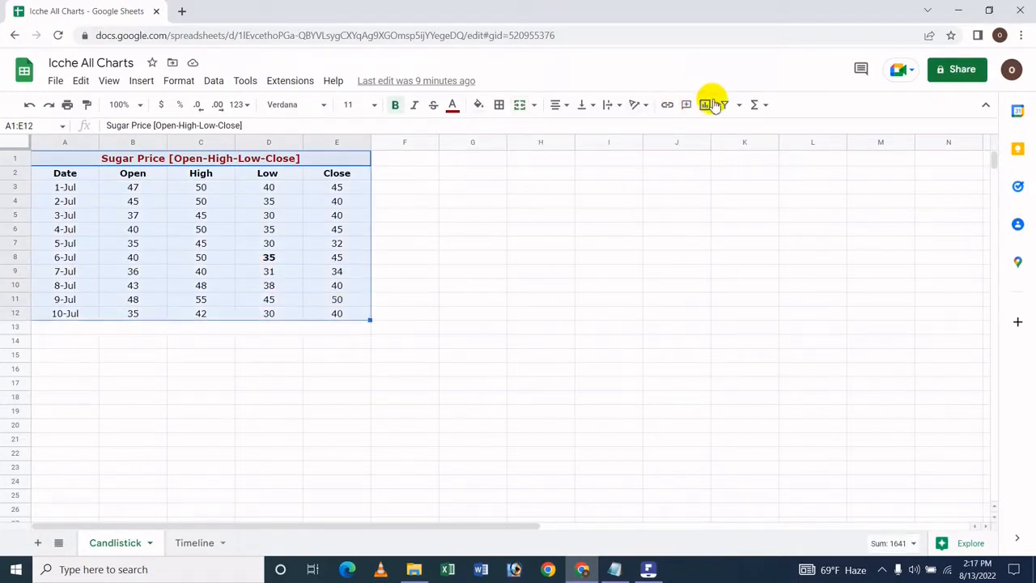
click(143, 82)
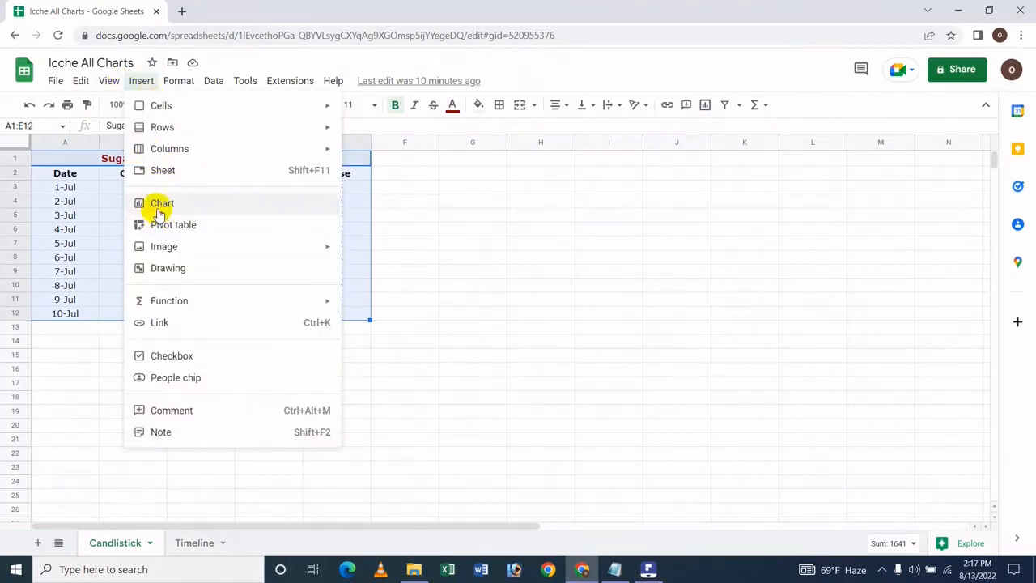
click(705, 104)
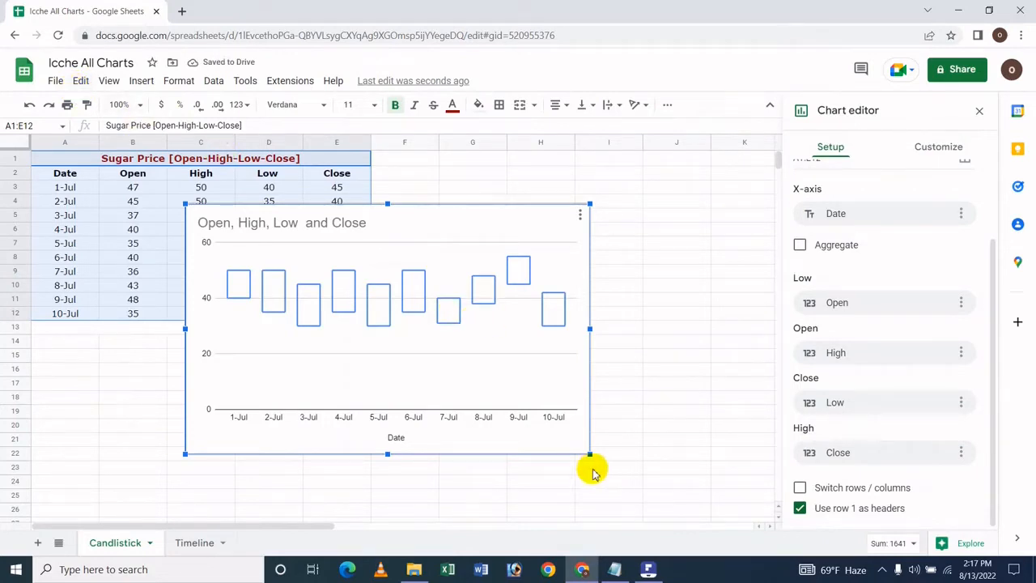
Shrink the chart and place it directly beside the data table, with its upper edge along row 1
drag(589, 456, 512, 405)
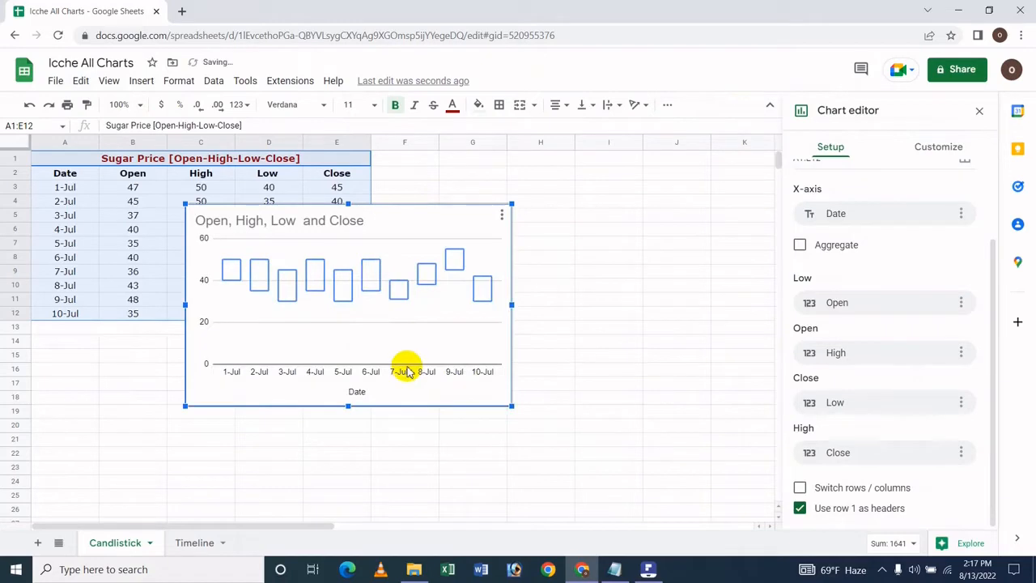
drag(389, 337, 576, 261)
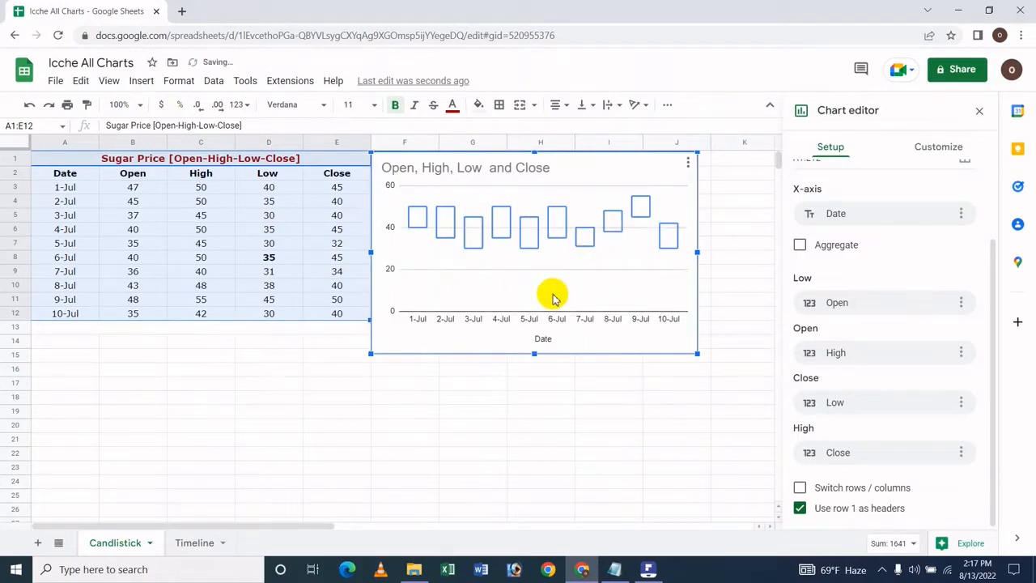
click(522, 454)
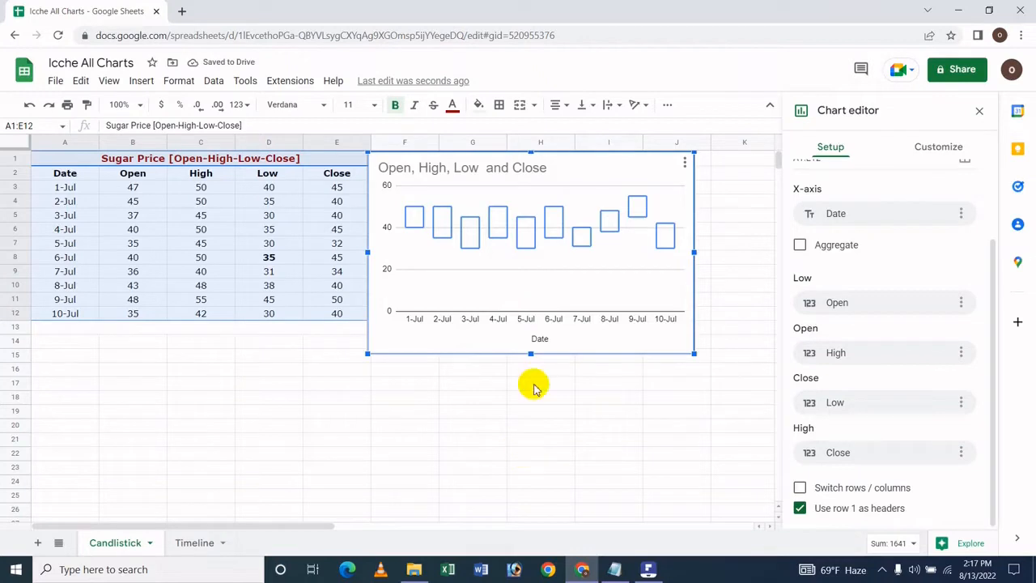
Select the candlestick chart and reopen it for editing
click(534, 298)
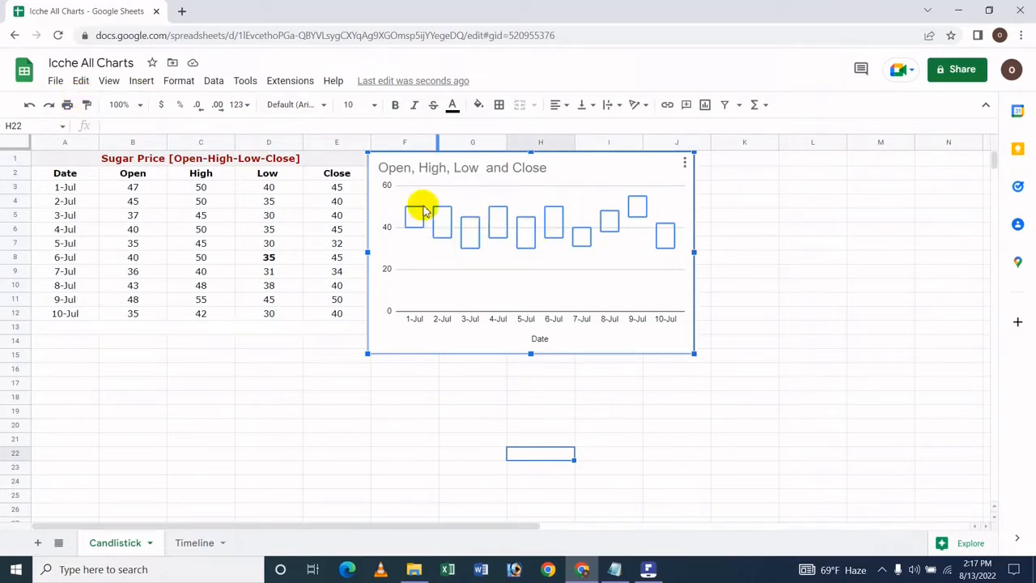
mouse_move(414, 222)
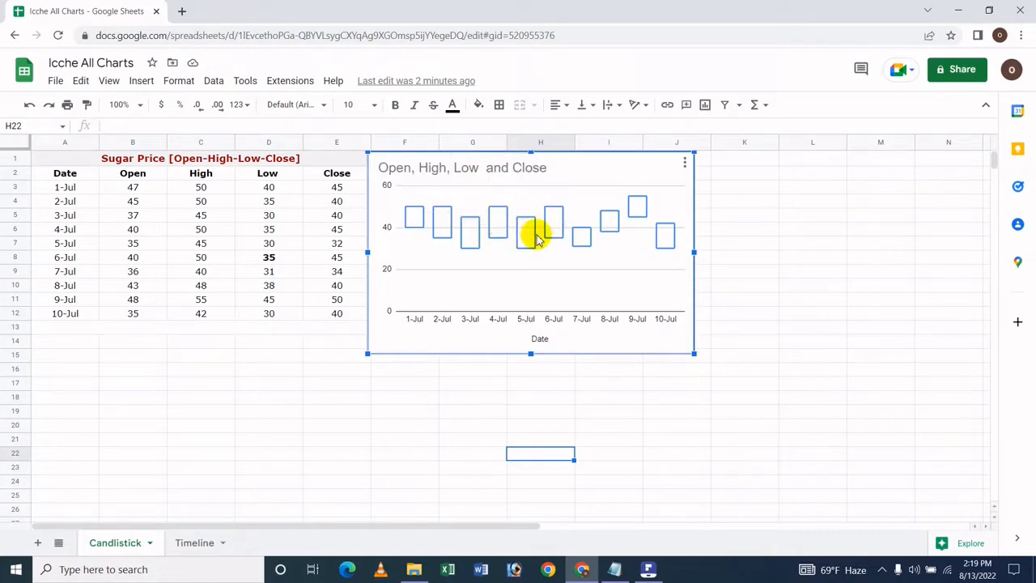
mouse_move(533, 239)
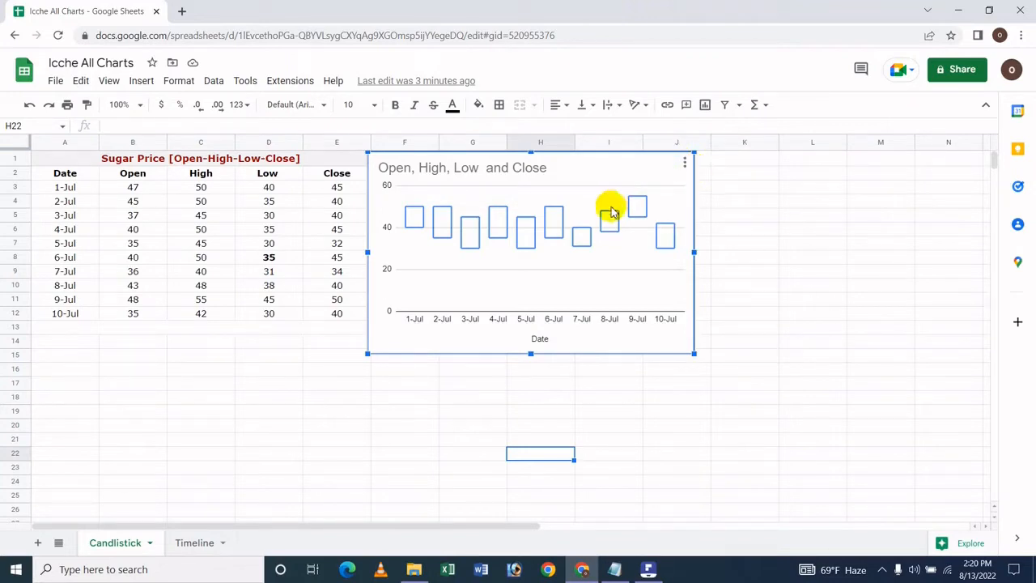
click(685, 162)
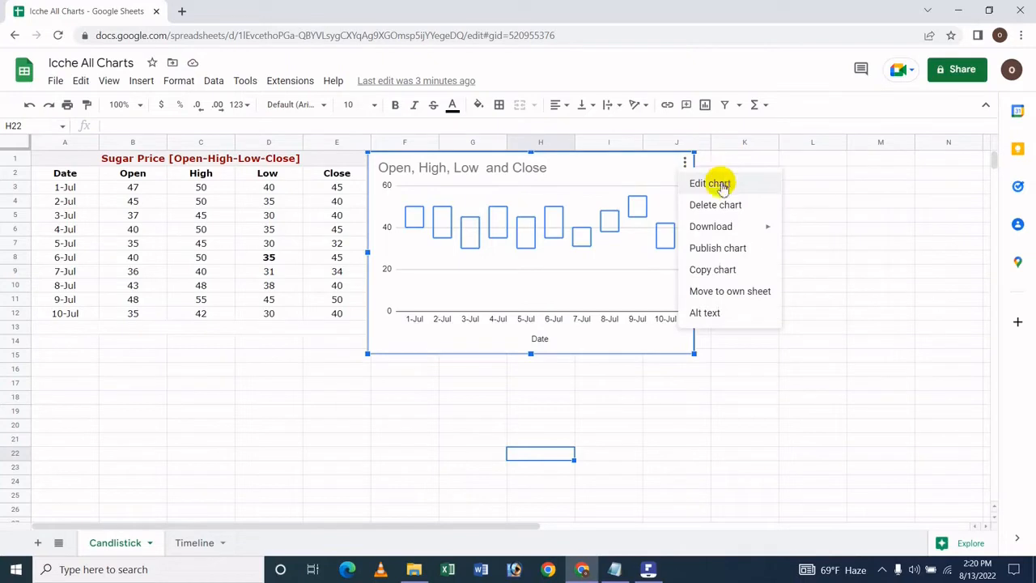
click(709, 183)
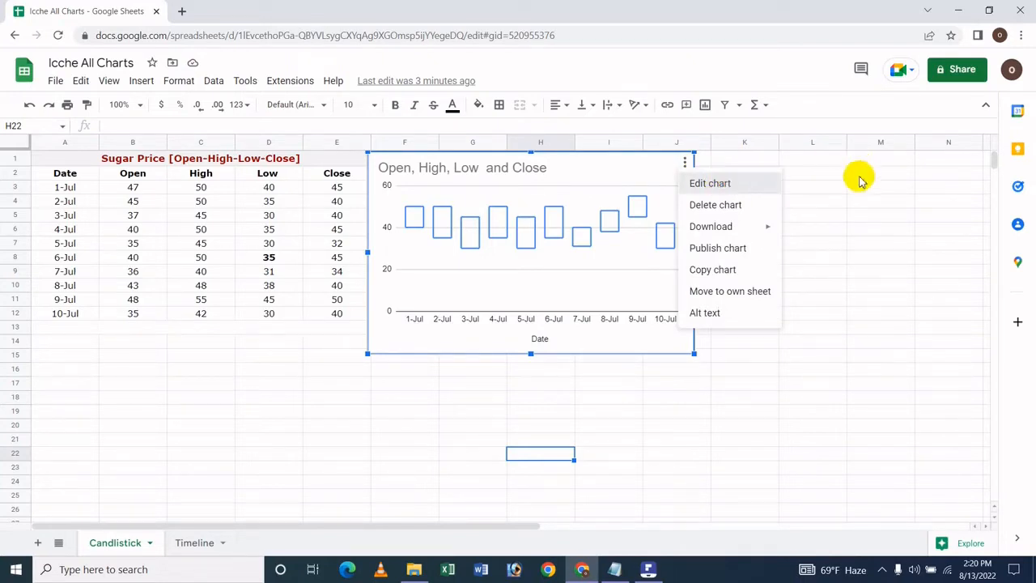
scroll(874, 226, up, 3)
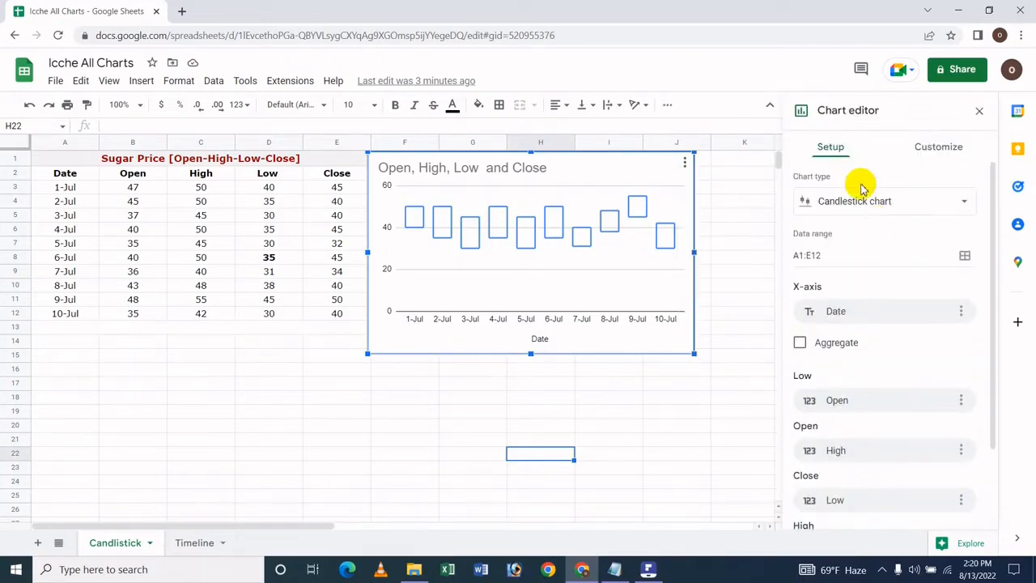
Look through the available chart types, including the Other category that holds the candlestick chart
click(855, 202)
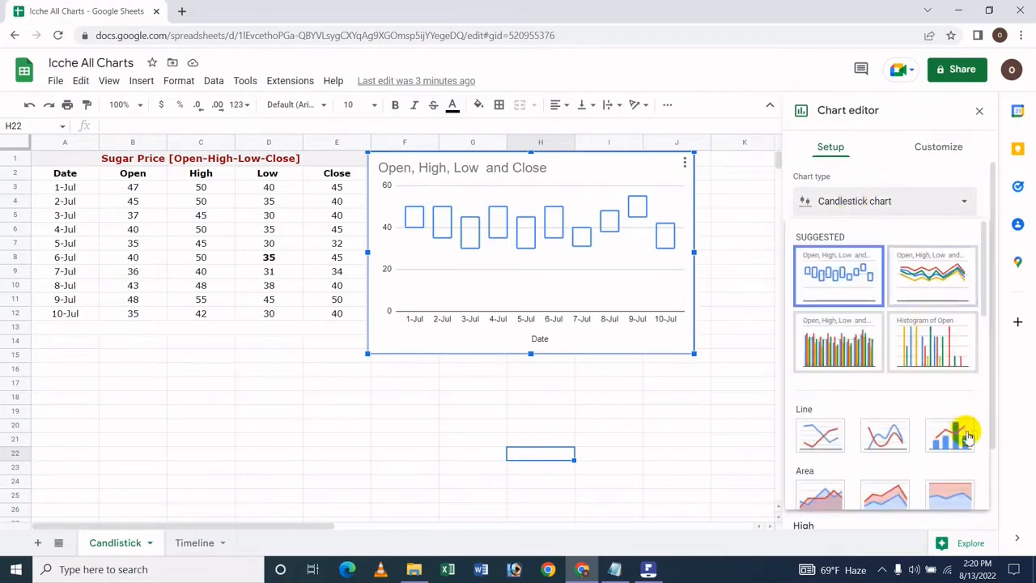
scroll(963, 381, down, 3)
scroll(957, 356, down, 3)
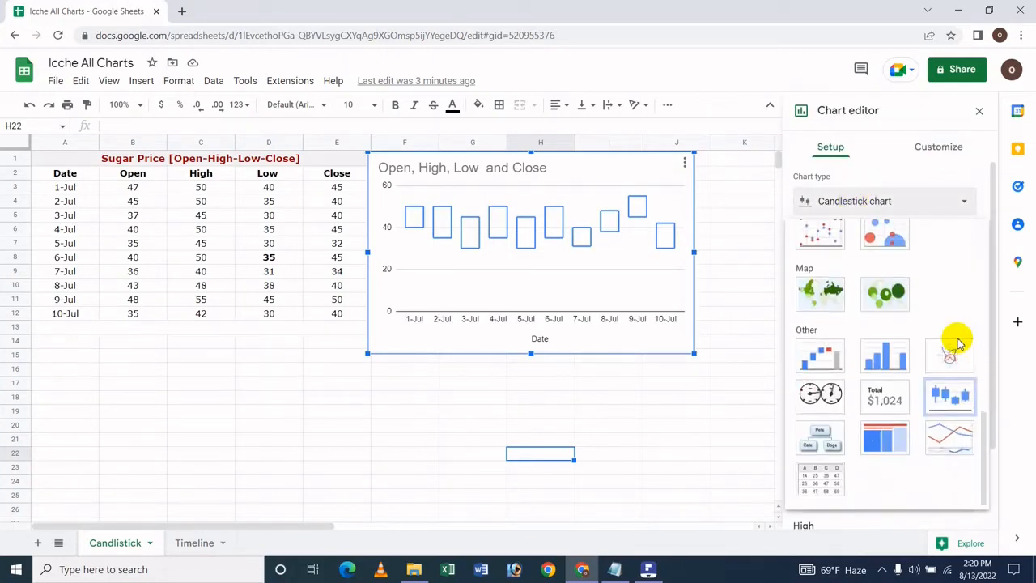
click(865, 148)
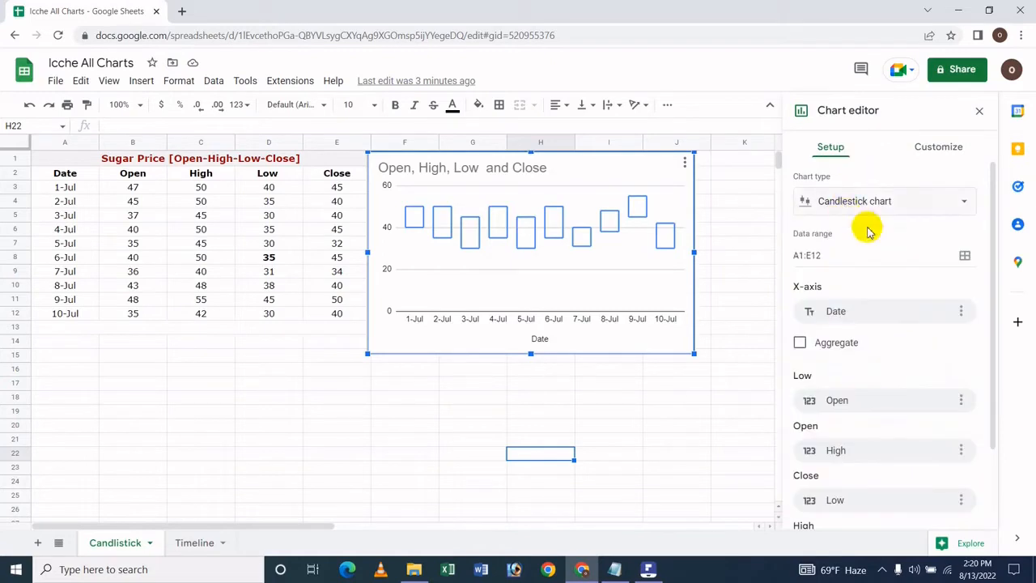
click(966, 257)
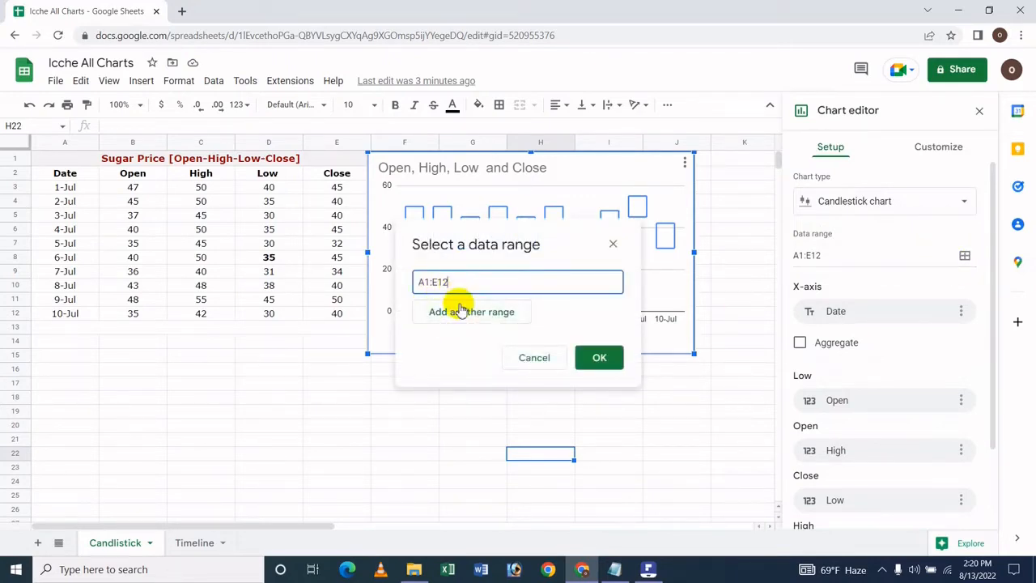
click(458, 308)
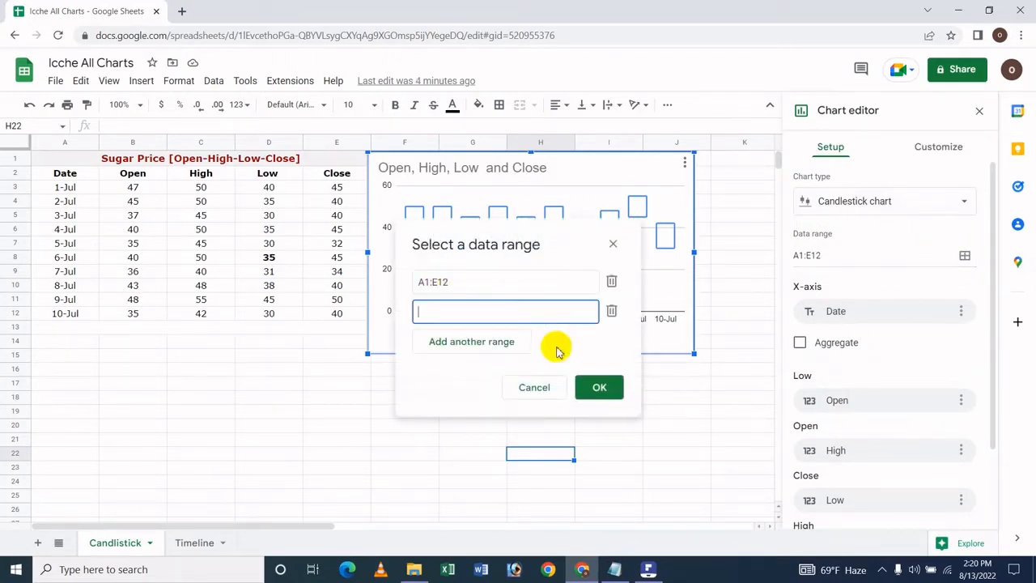
click(612, 311)
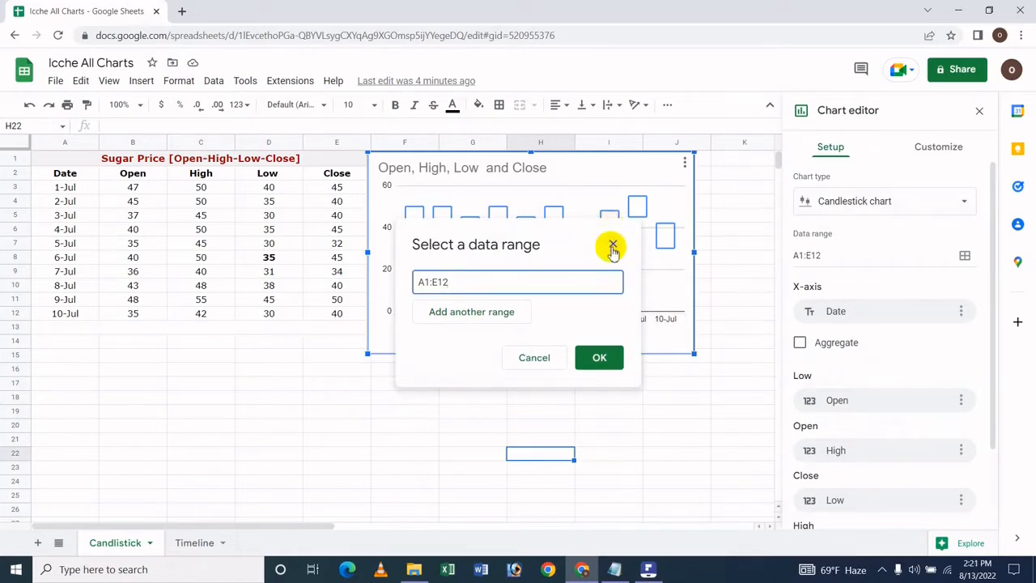
click(609, 245)
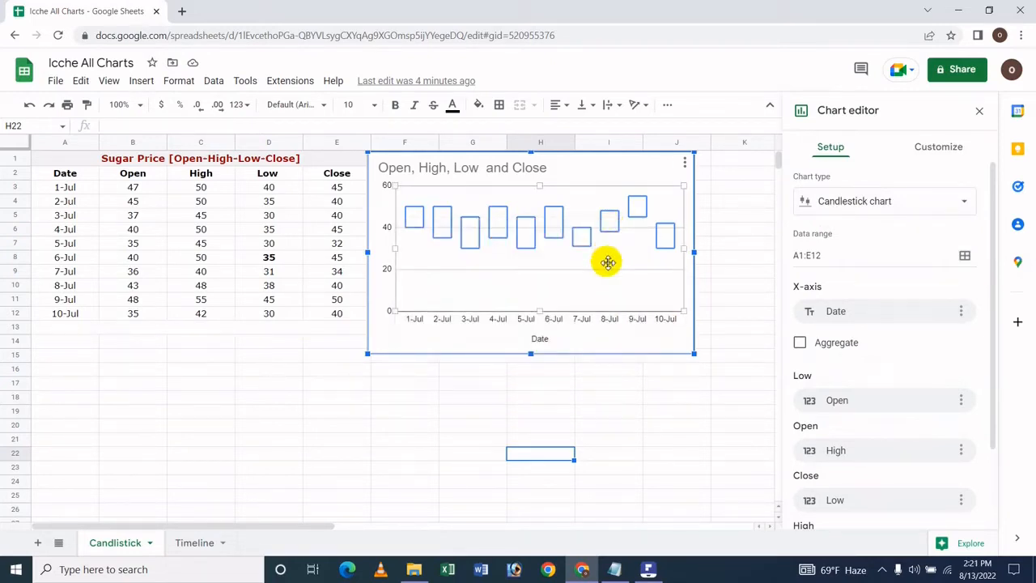
Examine the options offered for the chart's X-axis and its Low and Open series
click(961, 312)
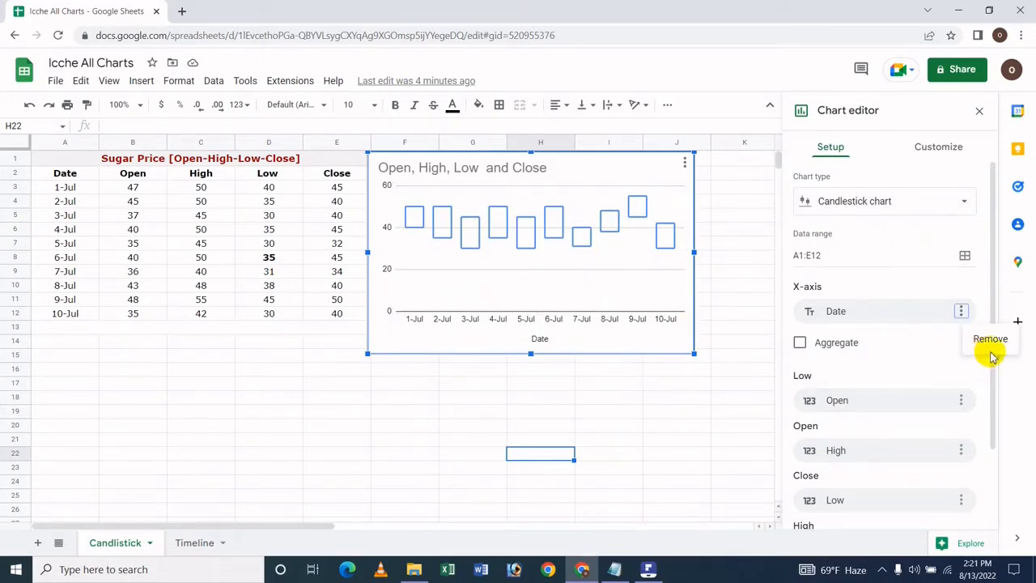
click(847, 350)
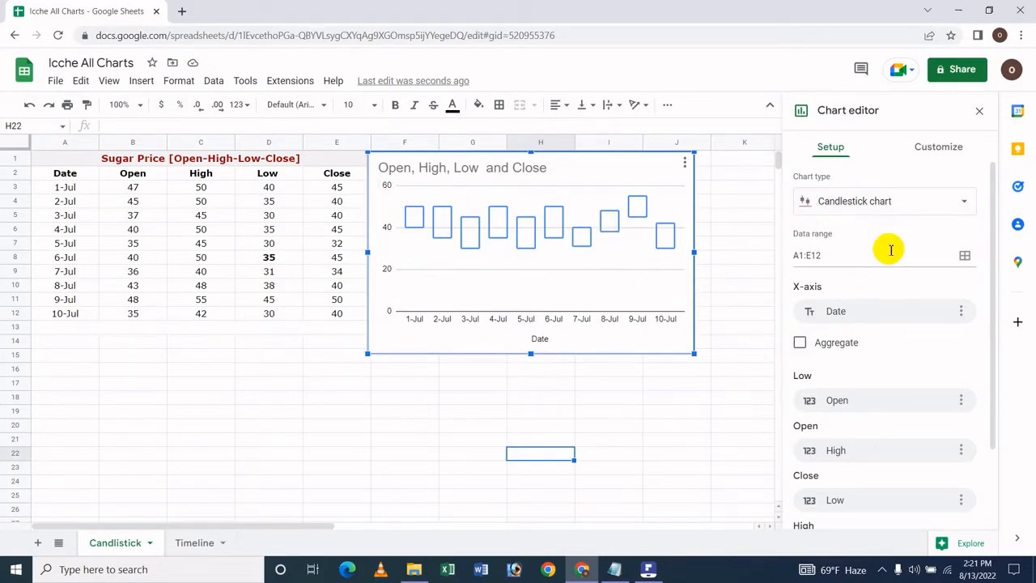
scroll(851, 347, down, 1)
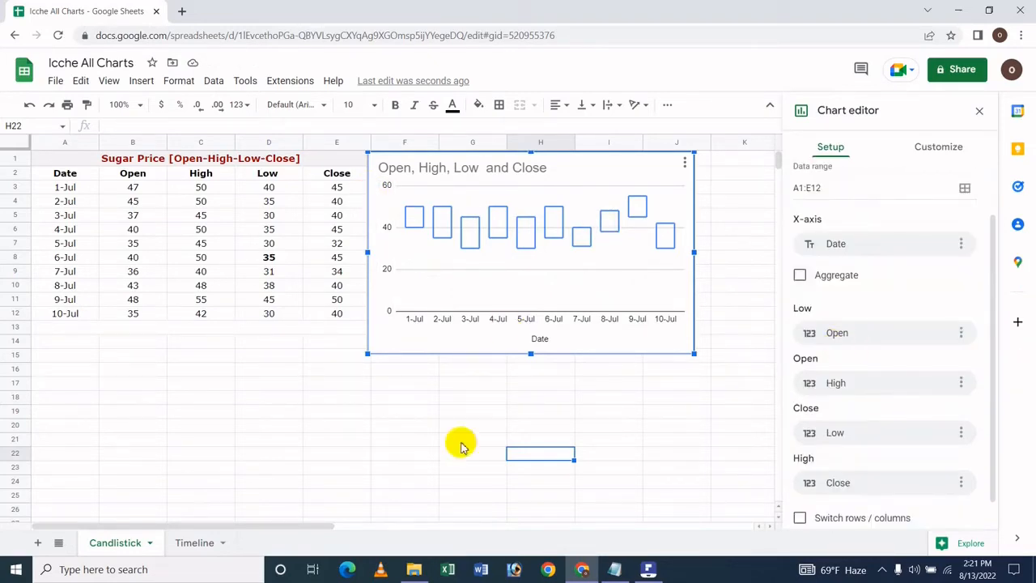
click(961, 333)
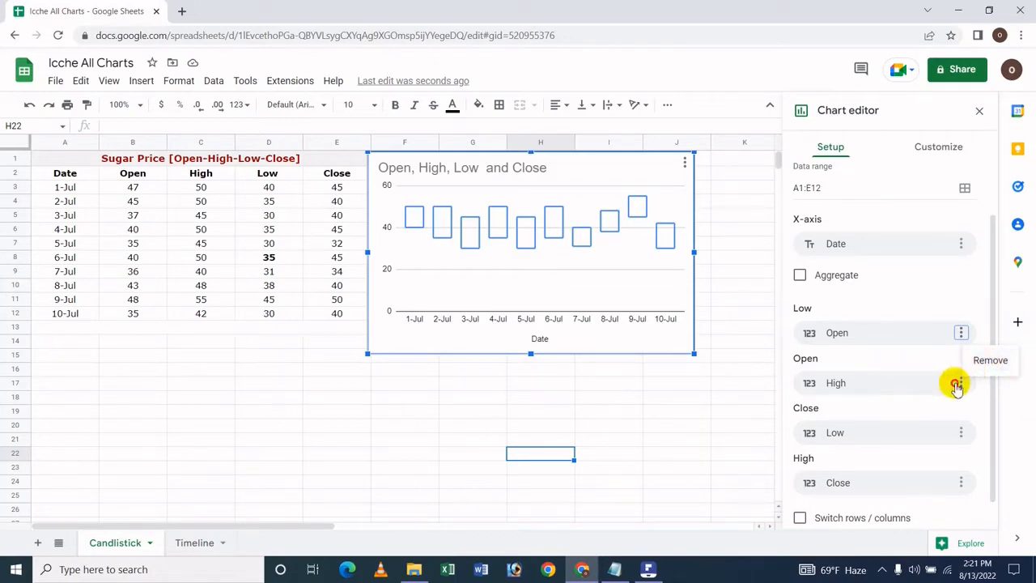
click(960, 383)
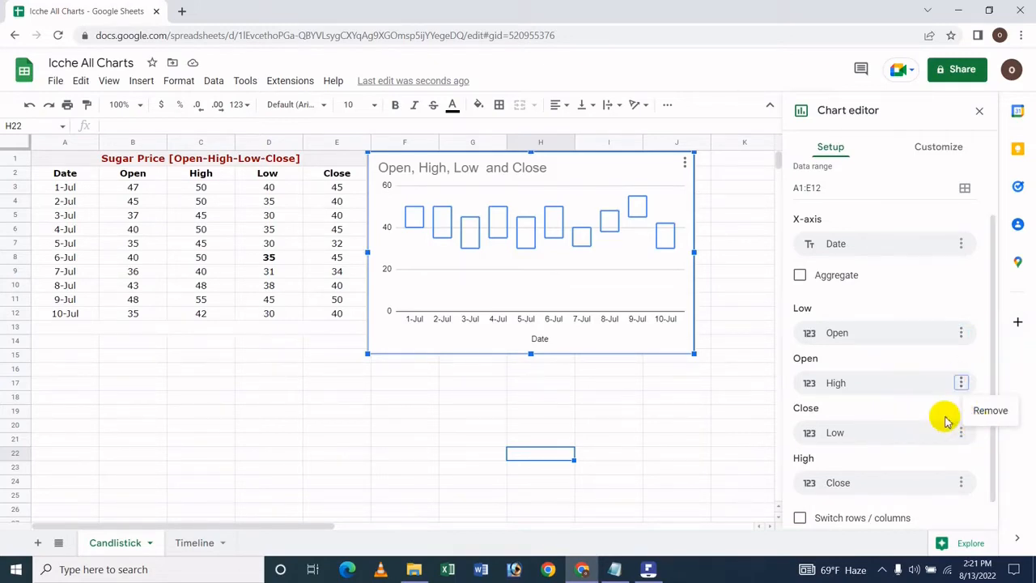
scroll(910, 466, down, 1)
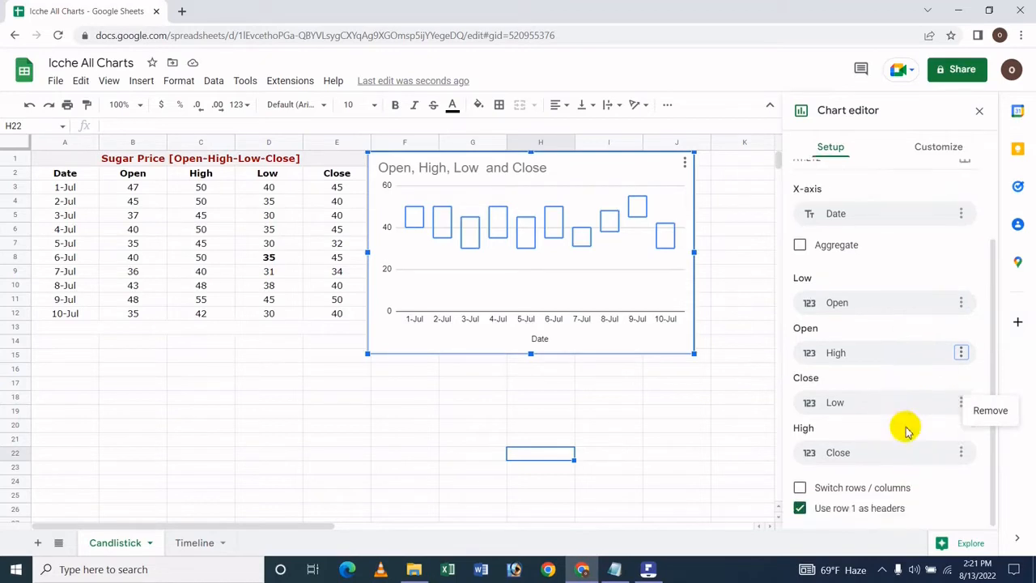
Try switching the chart's rows and columns
click(879, 498)
click(878, 494)
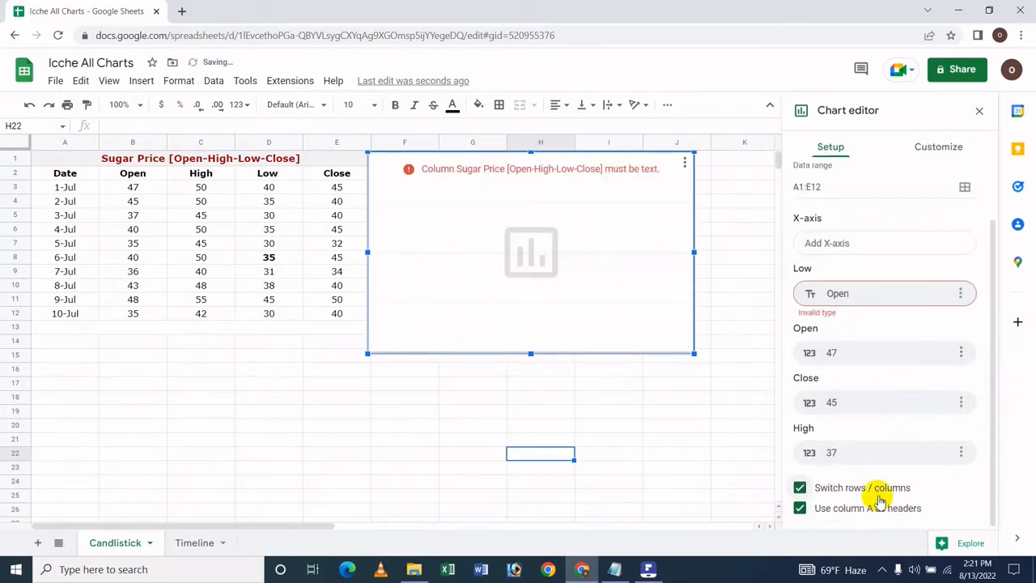
click(878, 494)
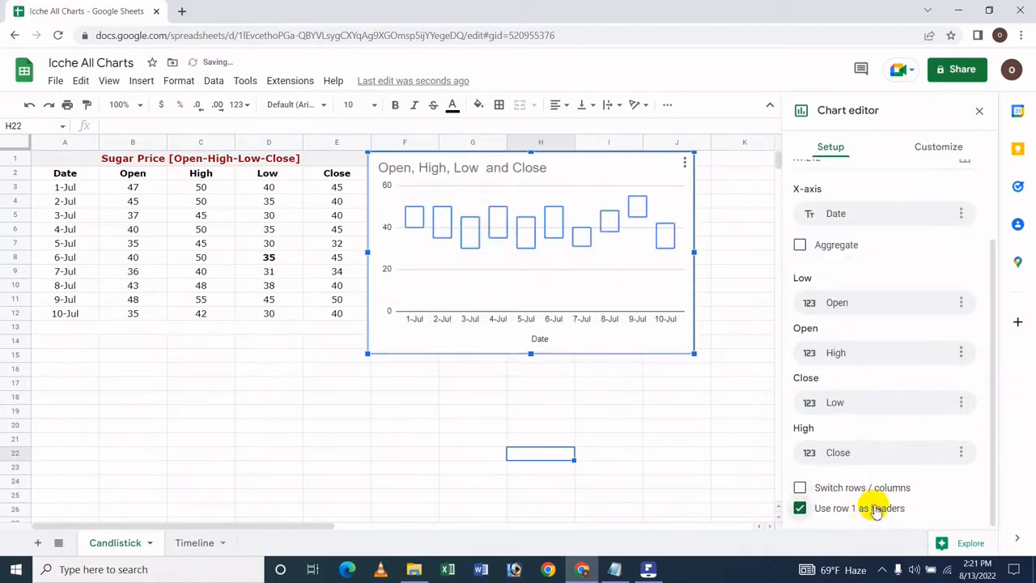
Turn off the use of row 1 as headers for the chart and turn it back on
click(876, 510)
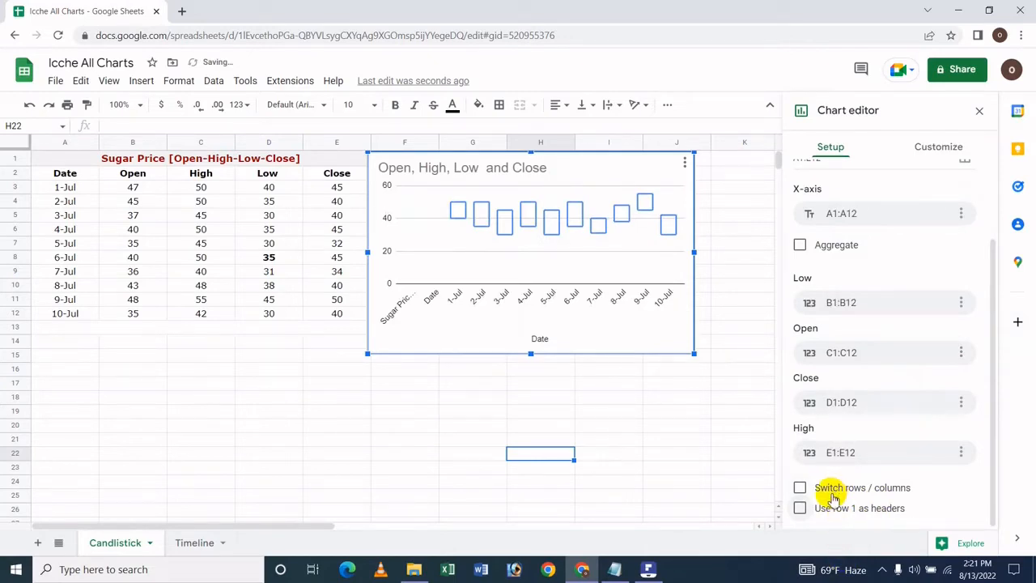
click(805, 510)
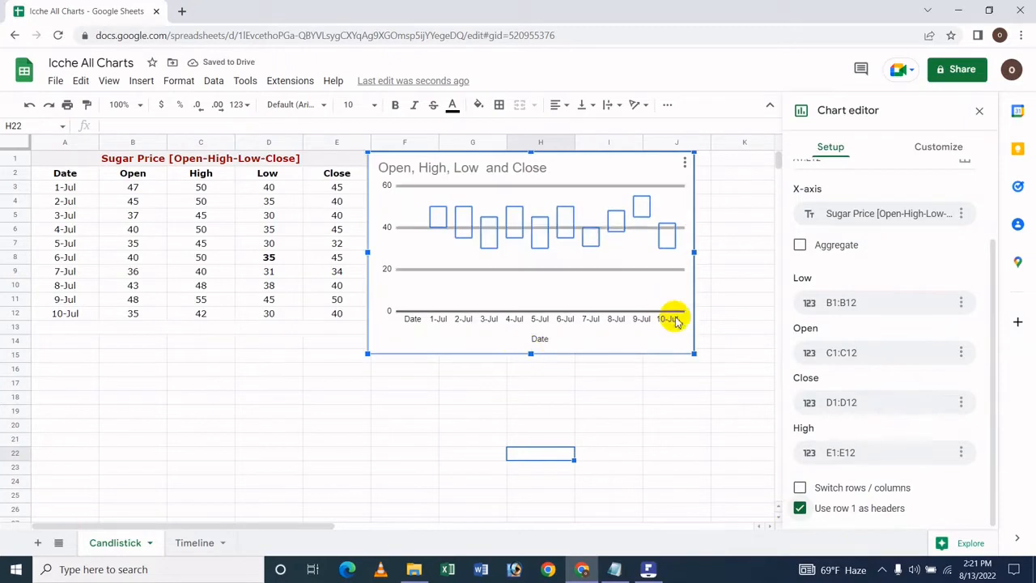
click(806, 509)
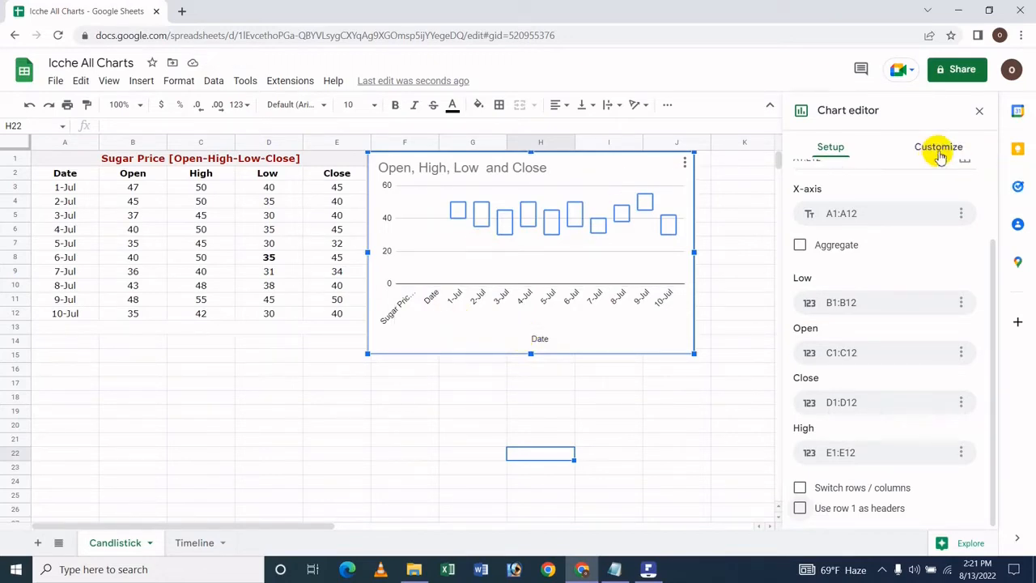
click(800, 507)
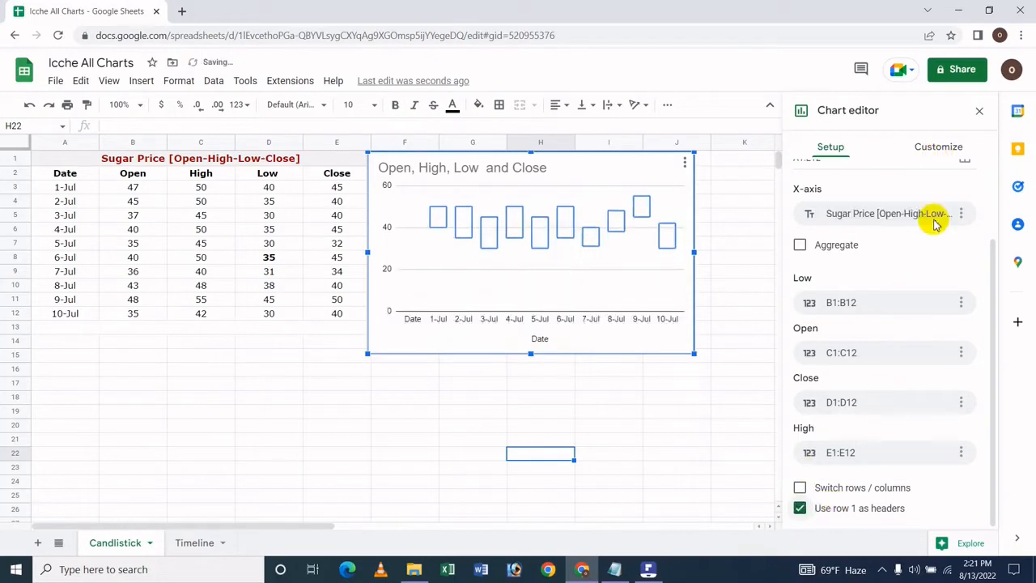
Set the chart's background color to the pale pink shade in the chart style settings
click(936, 148)
click(878, 178)
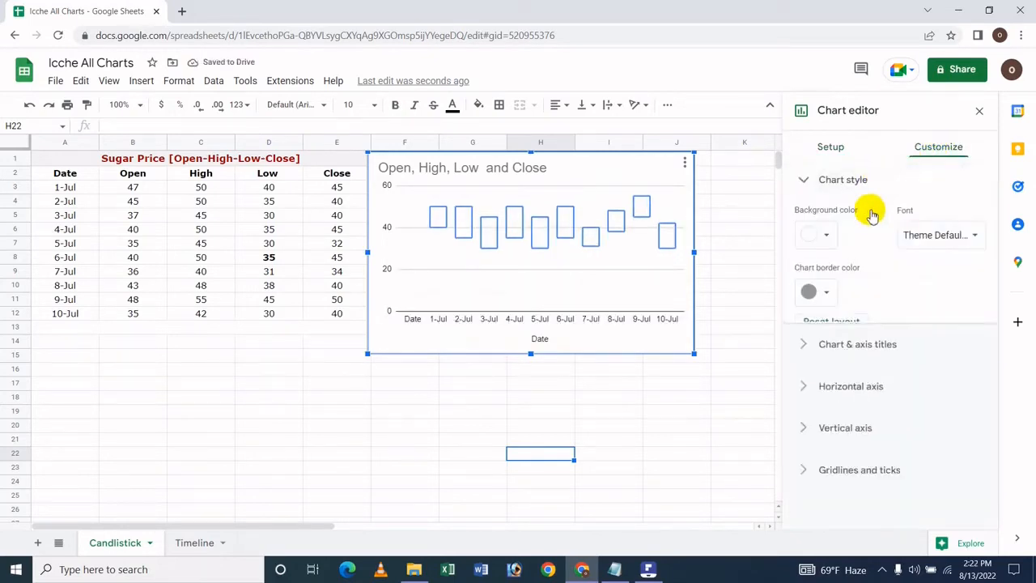
click(826, 234)
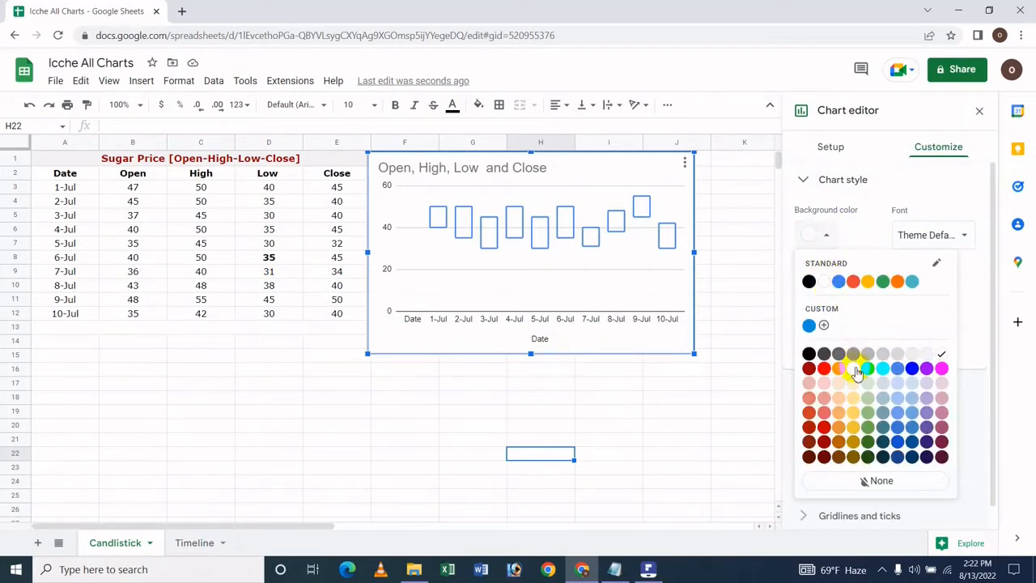
click(941, 387)
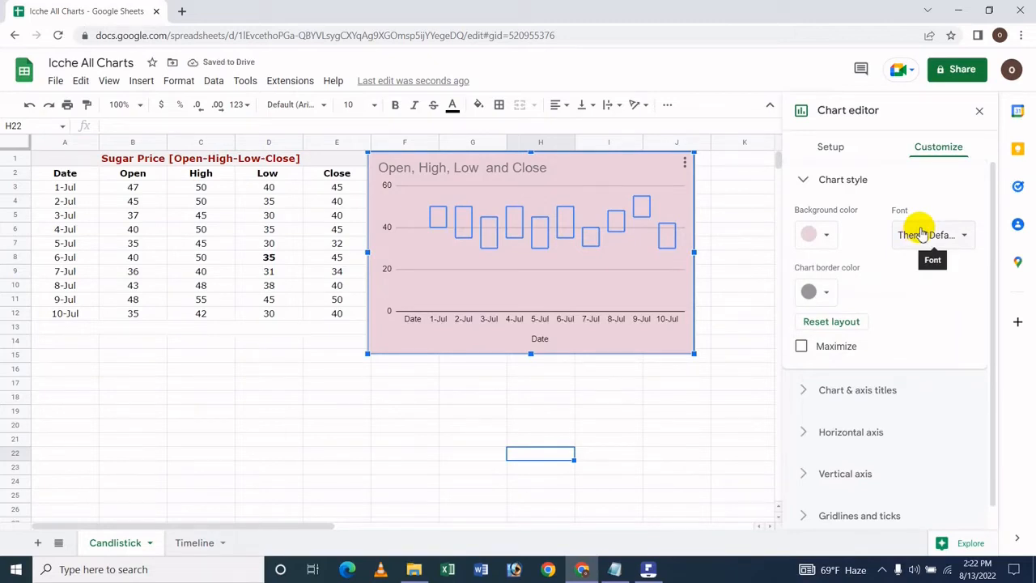
Set the chart's font to Serif and its border color to red in the chart style settings
click(921, 234)
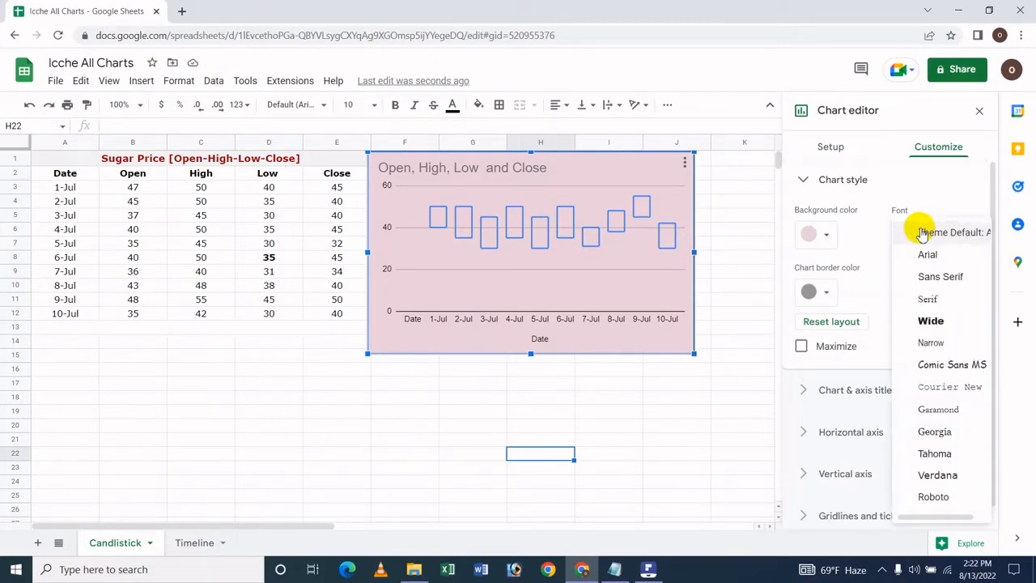
click(925, 297)
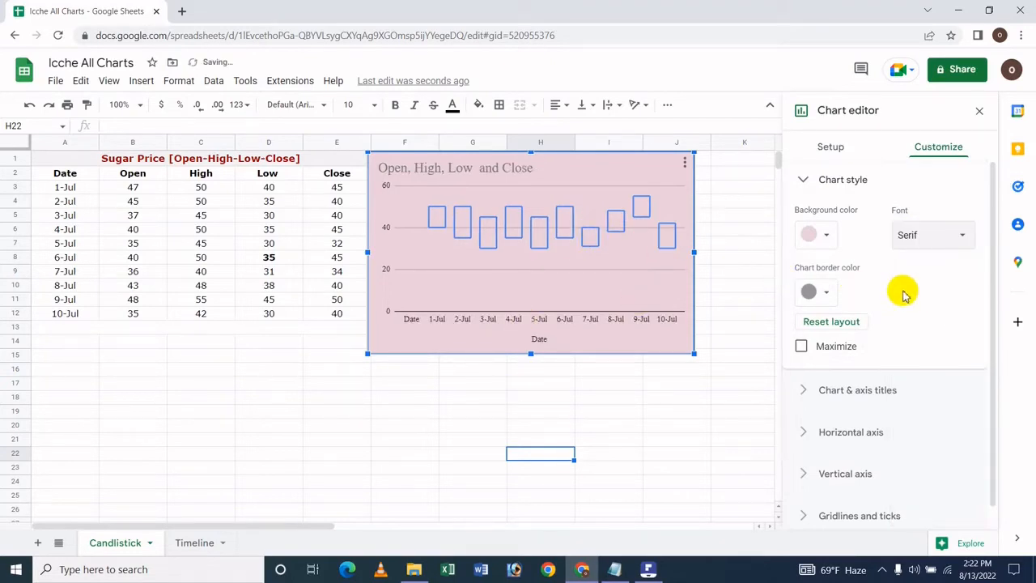
click(814, 292)
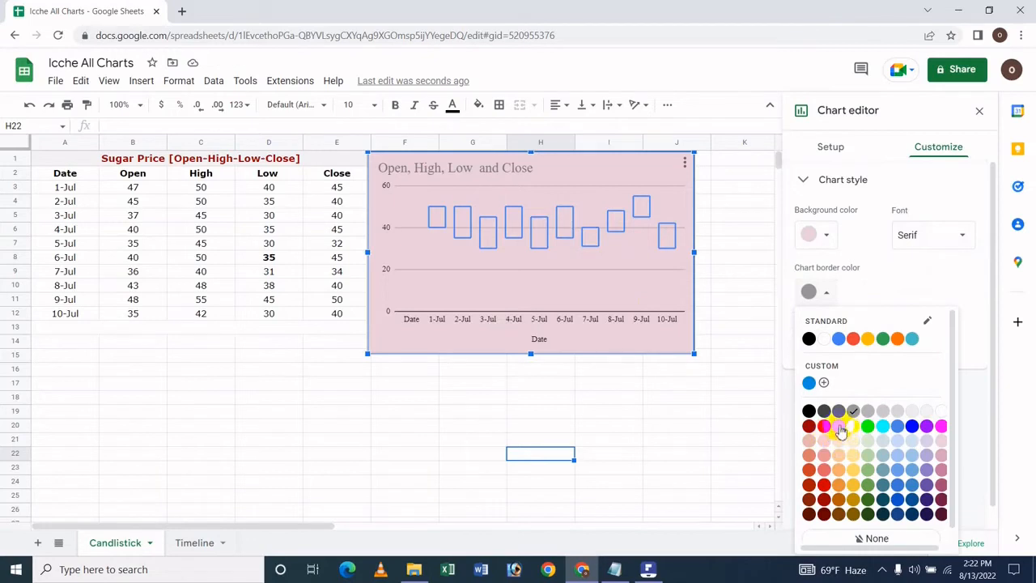
click(808, 427)
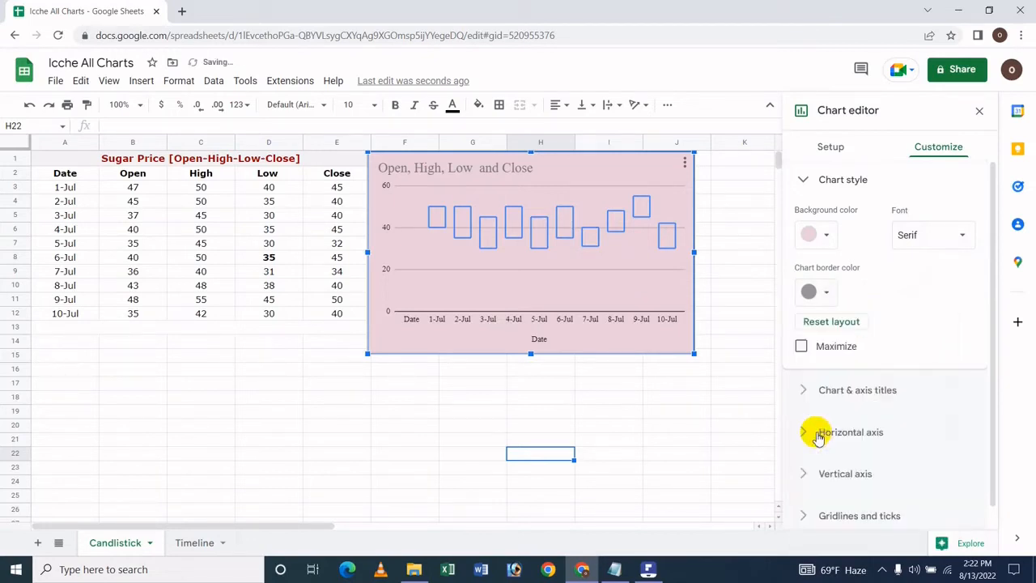
click(808, 295)
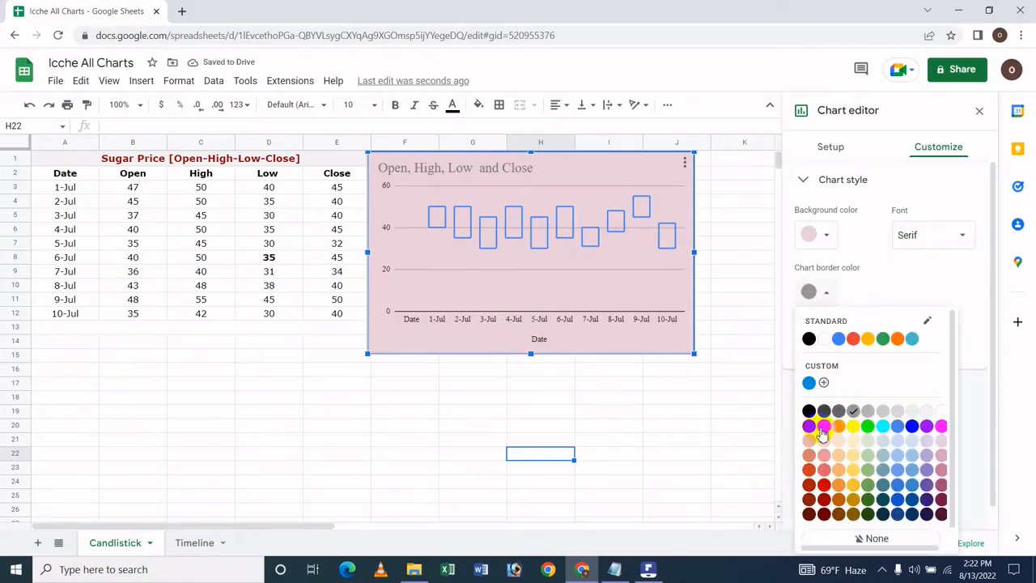
click(823, 427)
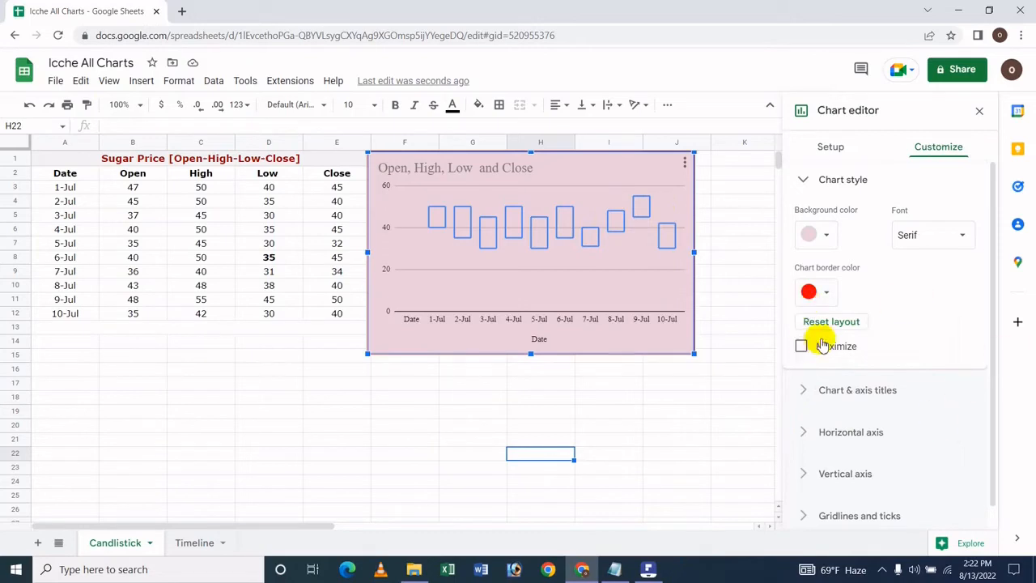
Add "Sugar Price" to the beginning of the chart title so it reads "Sugar Price Open, High, Low and Close"
click(905, 396)
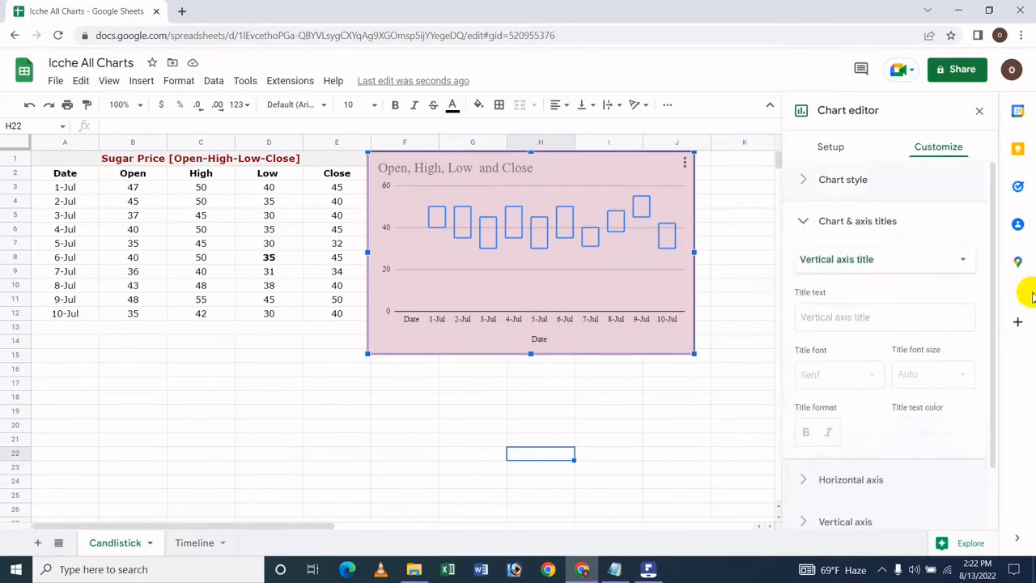
click(874, 260)
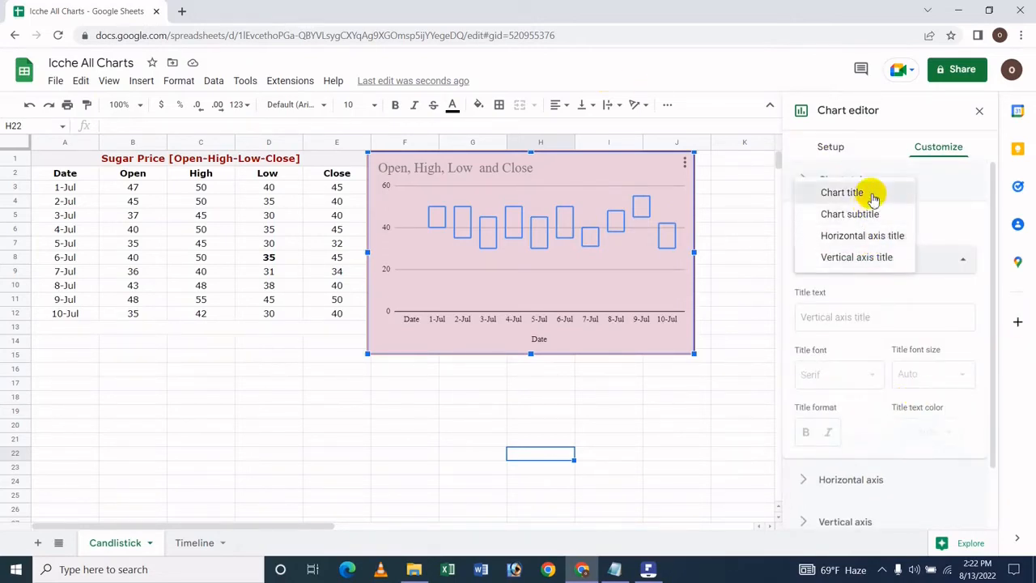
click(872, 196)
click(954, 315)
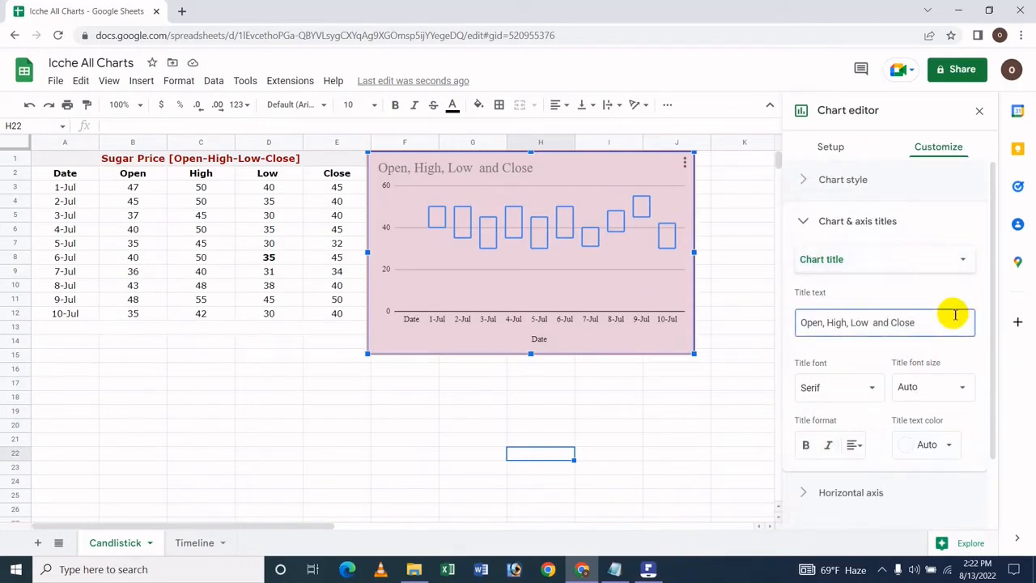
key(Home)
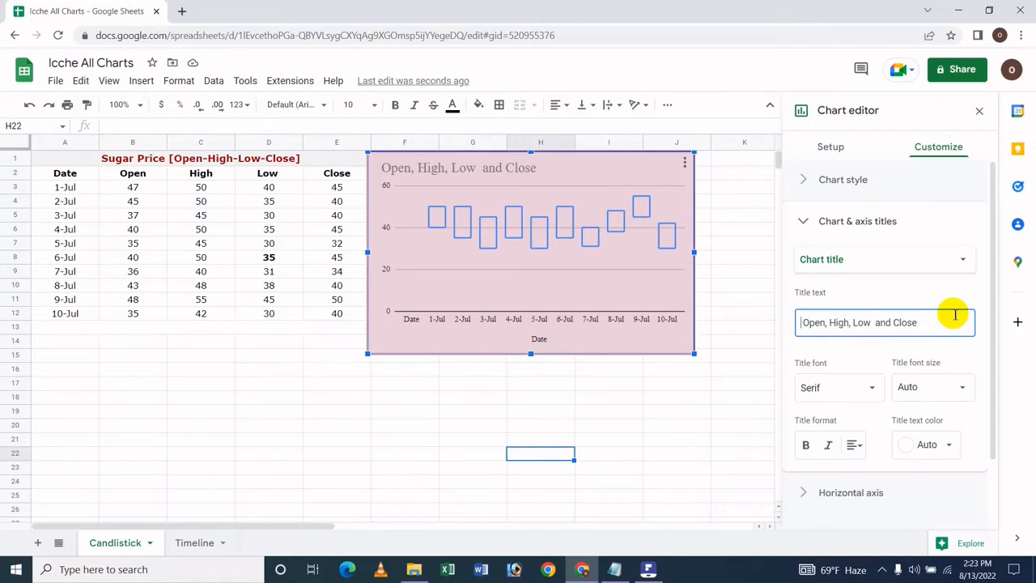
text(S)
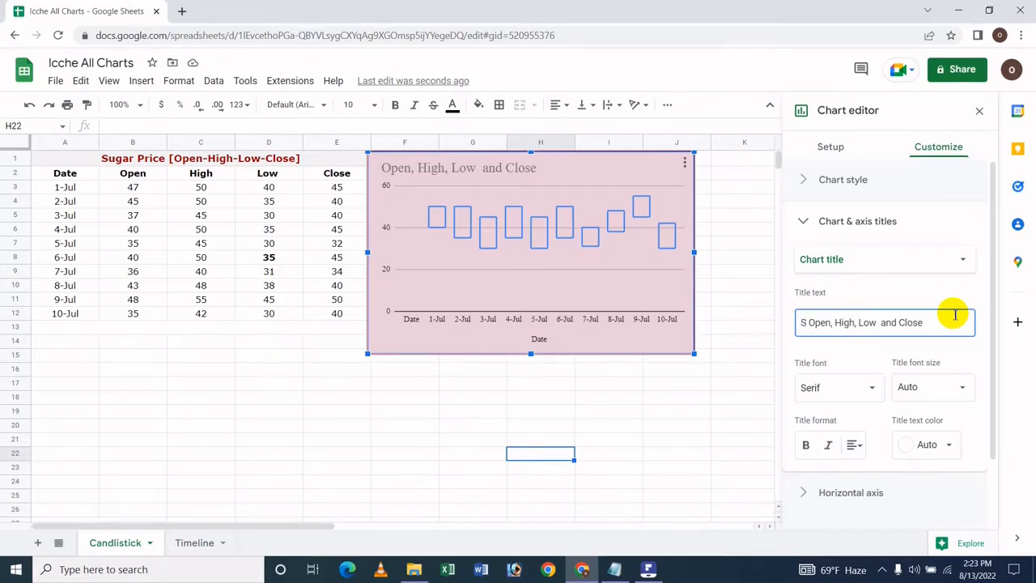
text(ugar )
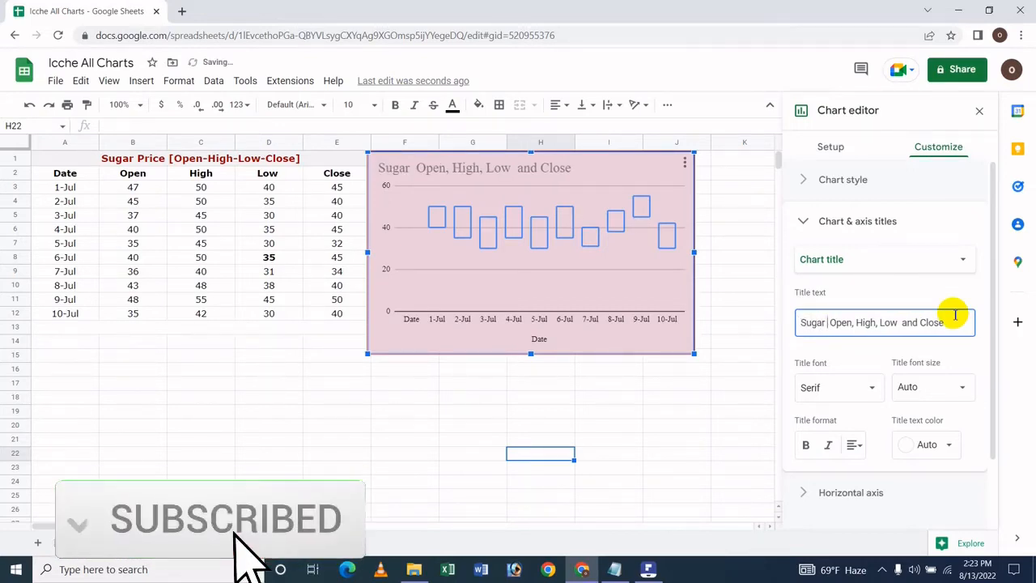
text(Pr)
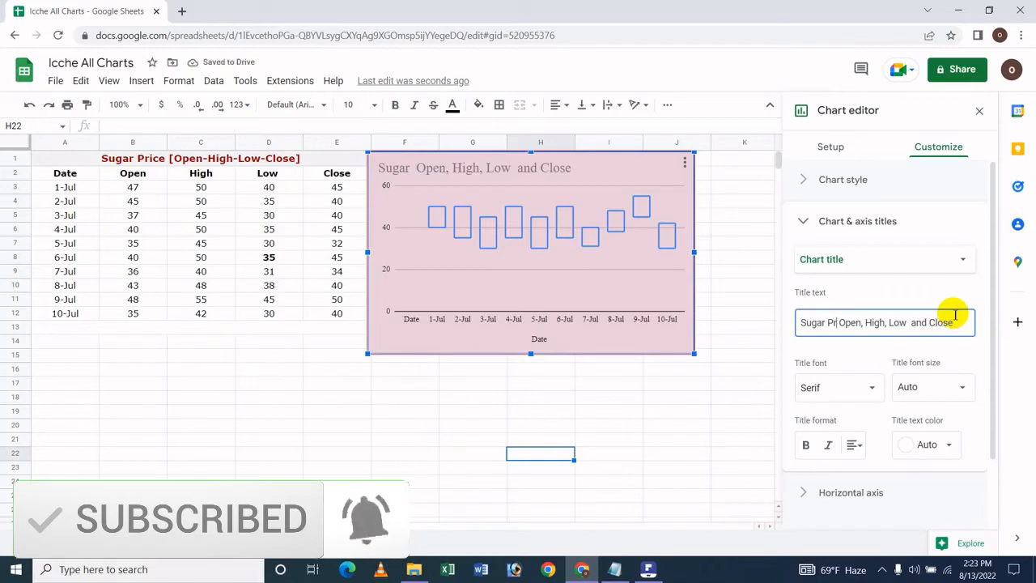
text(ice)
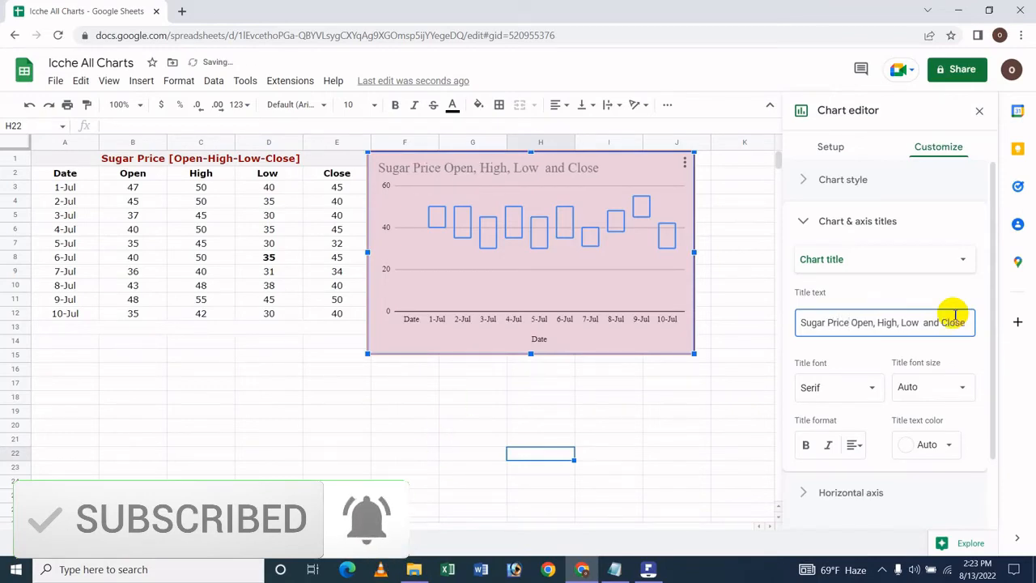
Set the chart title's font to Wide and its font size to 20
click(822, 388)
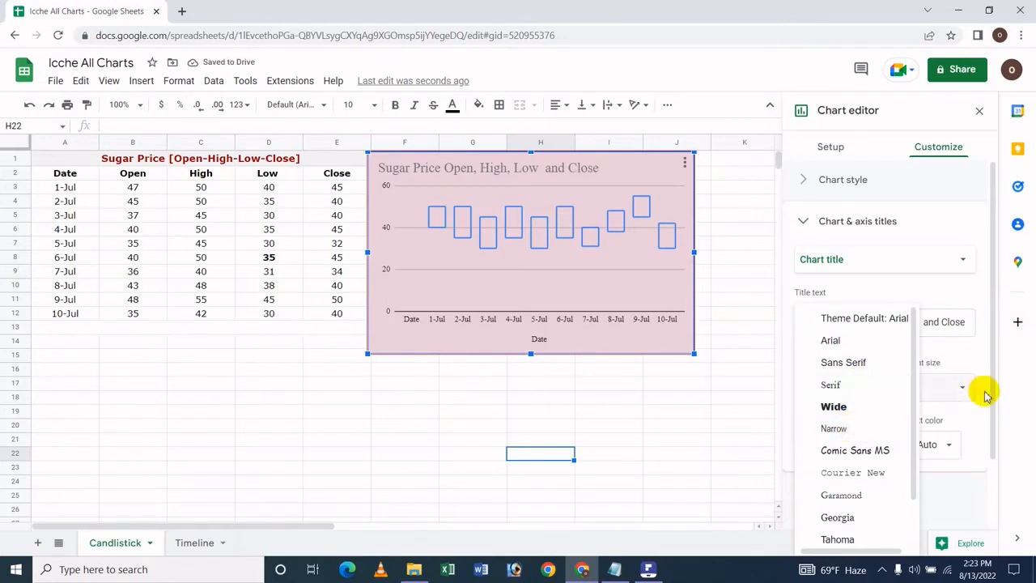
click(923, 392)
click(810, 387)
click(827, 406)
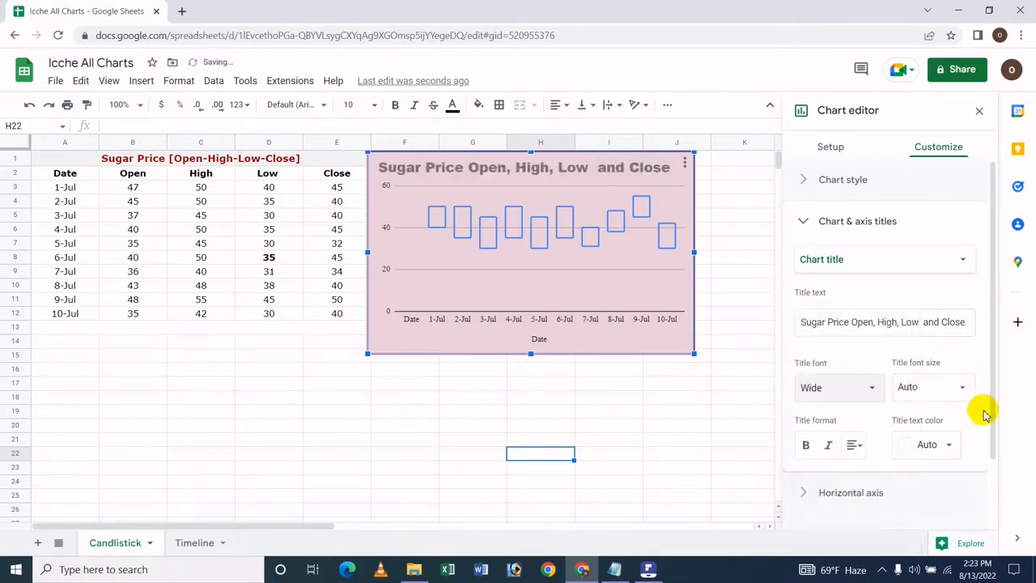
click(963, 389)
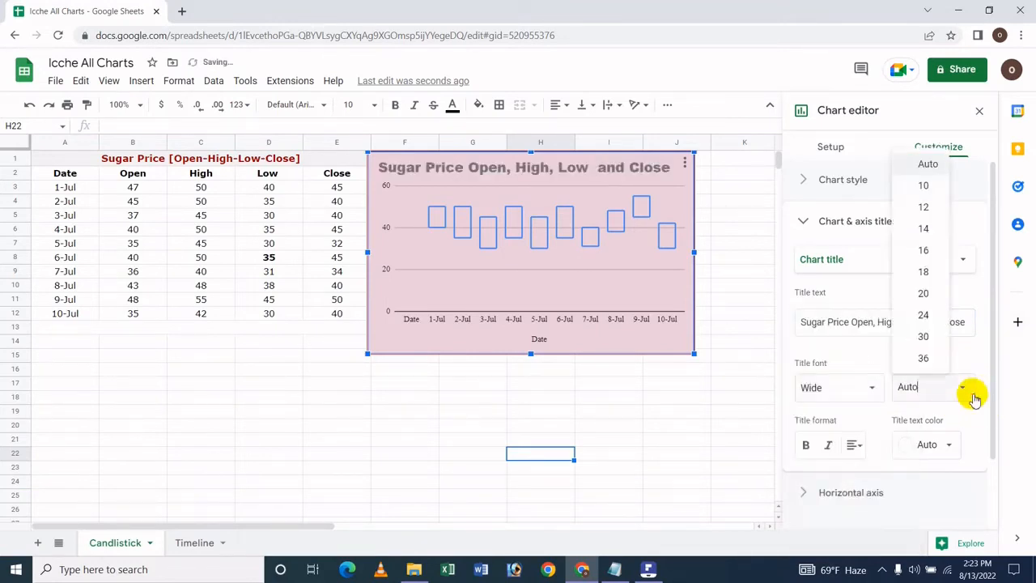
click(923, 294)
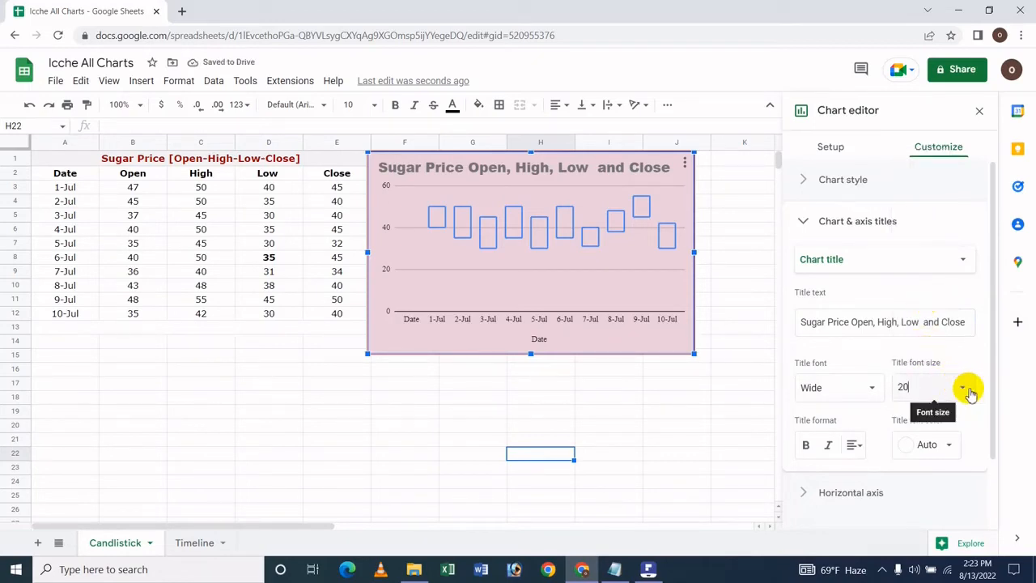
Try font sizes 30 and 24 for the chart title, setting it back to 20 after each
click(966, 389)
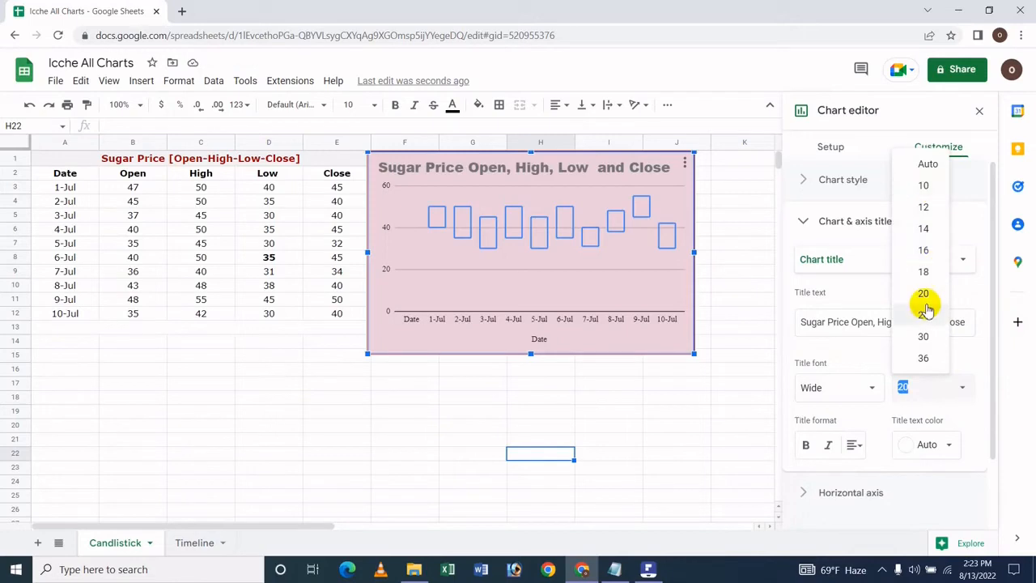
click(927, 334)
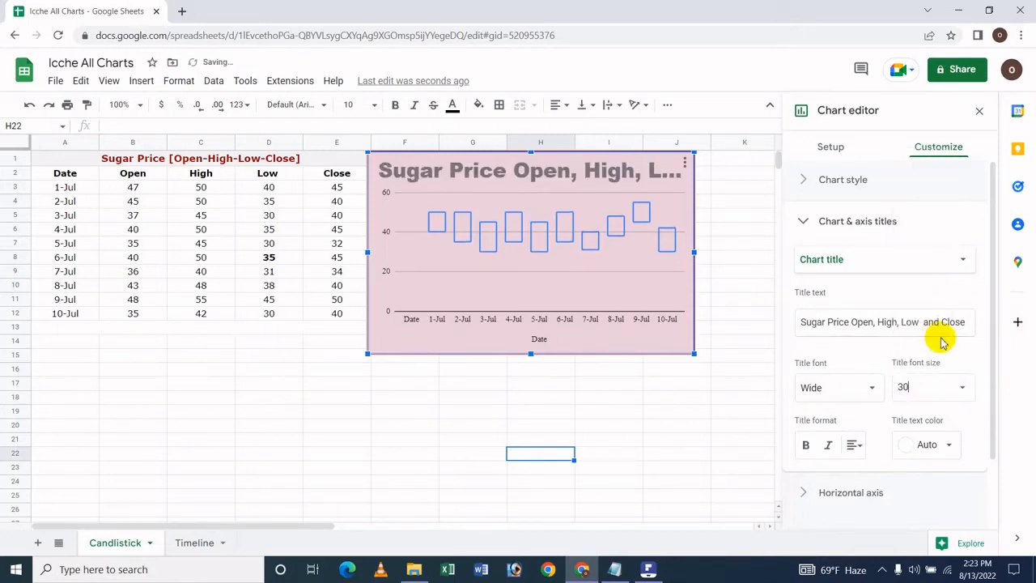
click(920, 380)
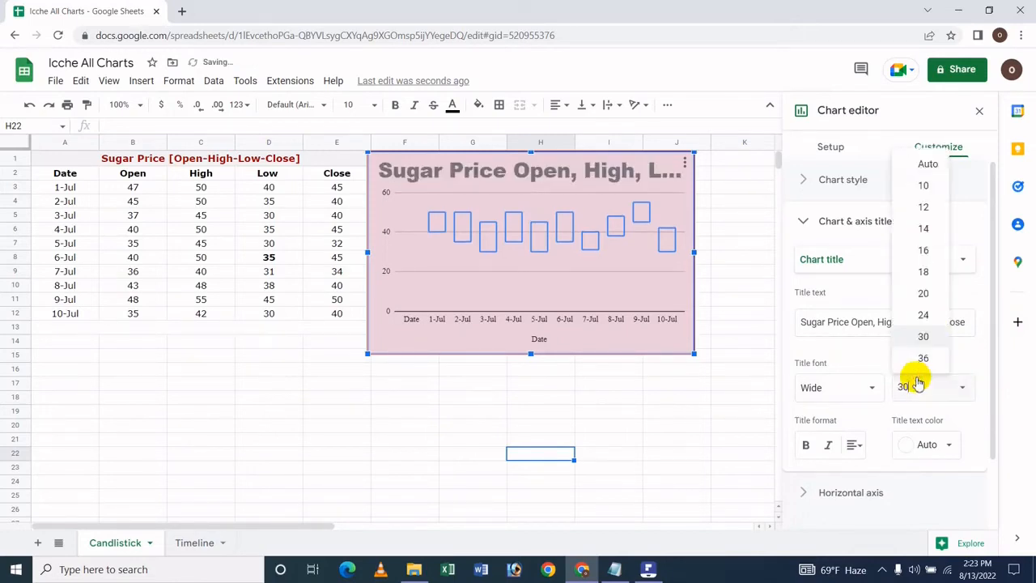
click(917, 297)
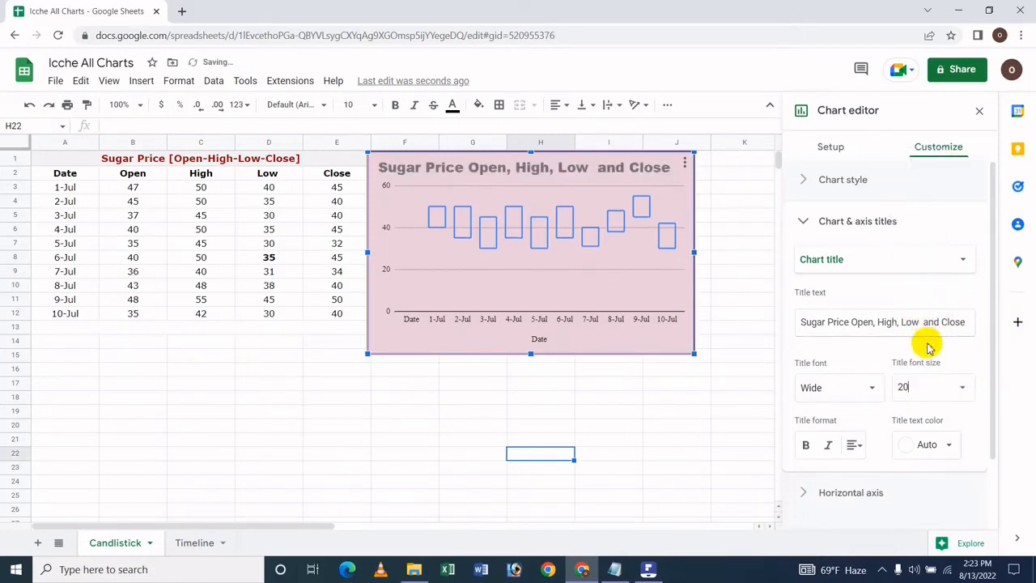
click(958, 386)
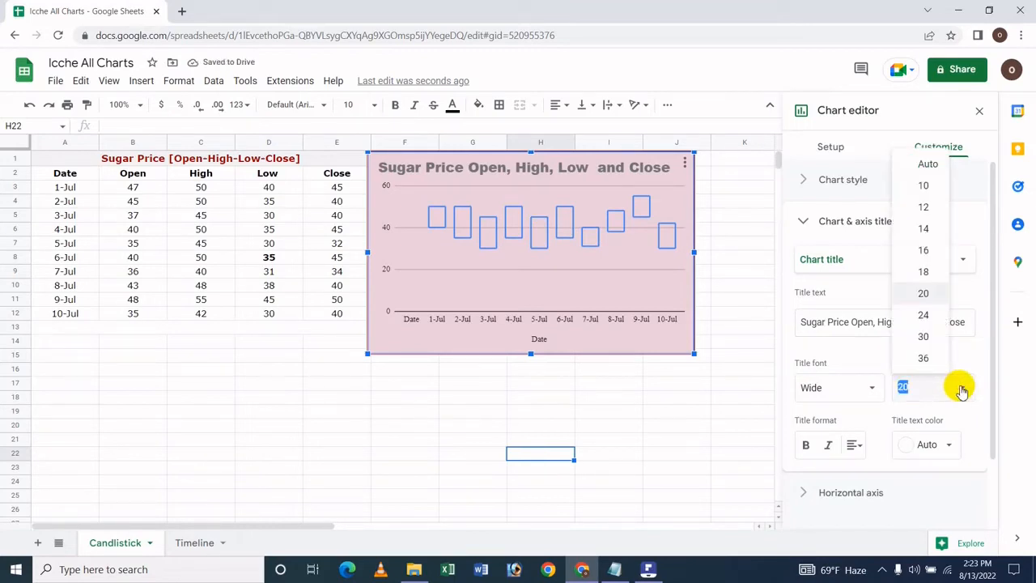
click(925, 314)
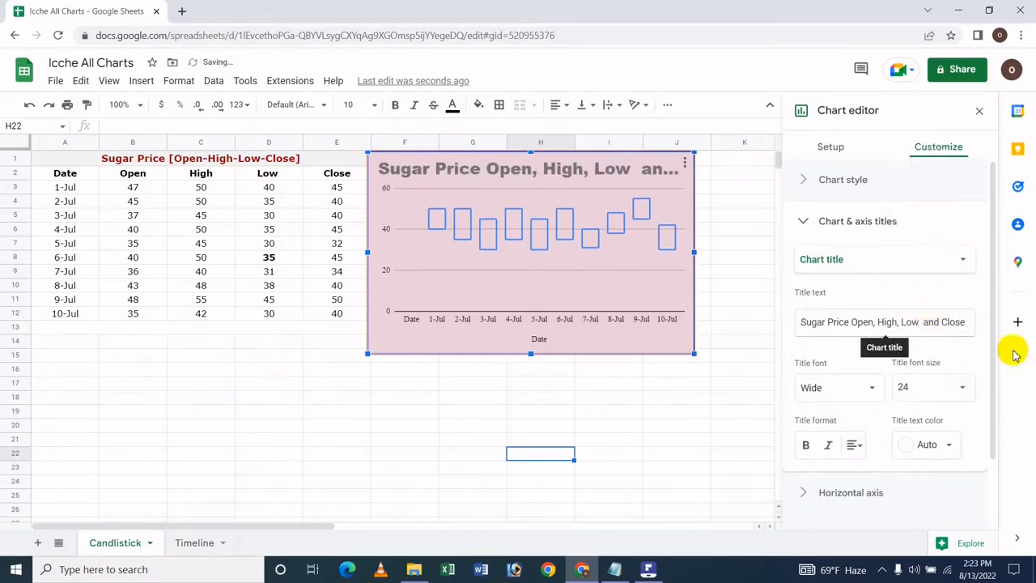
click(966, 387)
click(931, 296)
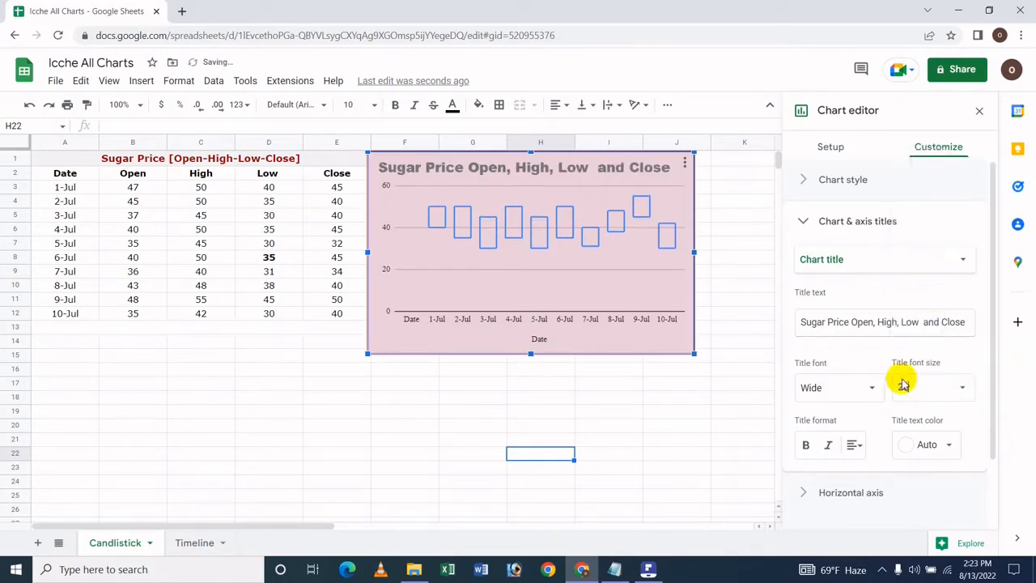
Make the chart title bold, italic and centered, and color its text red
click(829, 448)
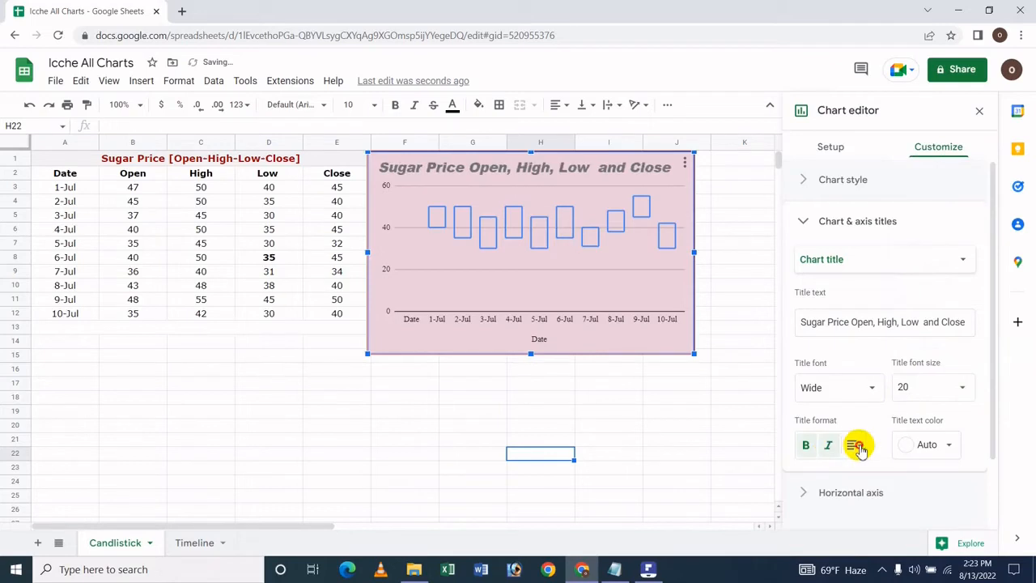
click(873, 476)
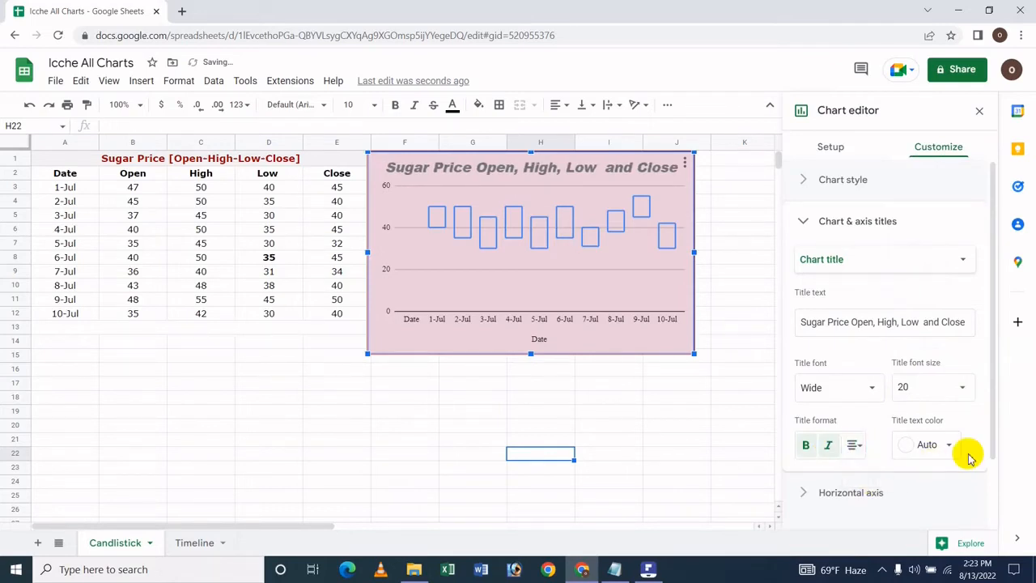
click(949, 446)
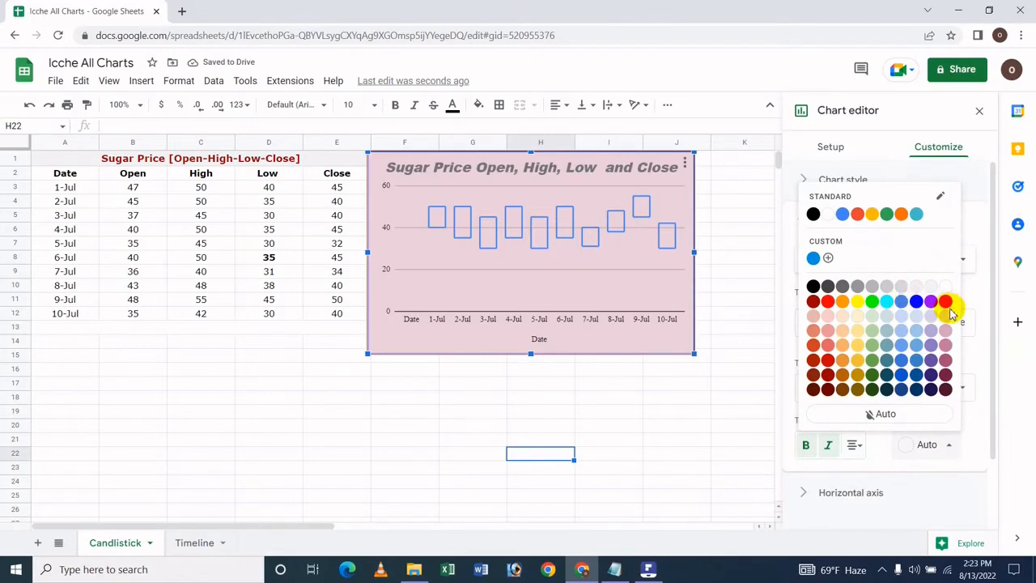
click(829, 301)
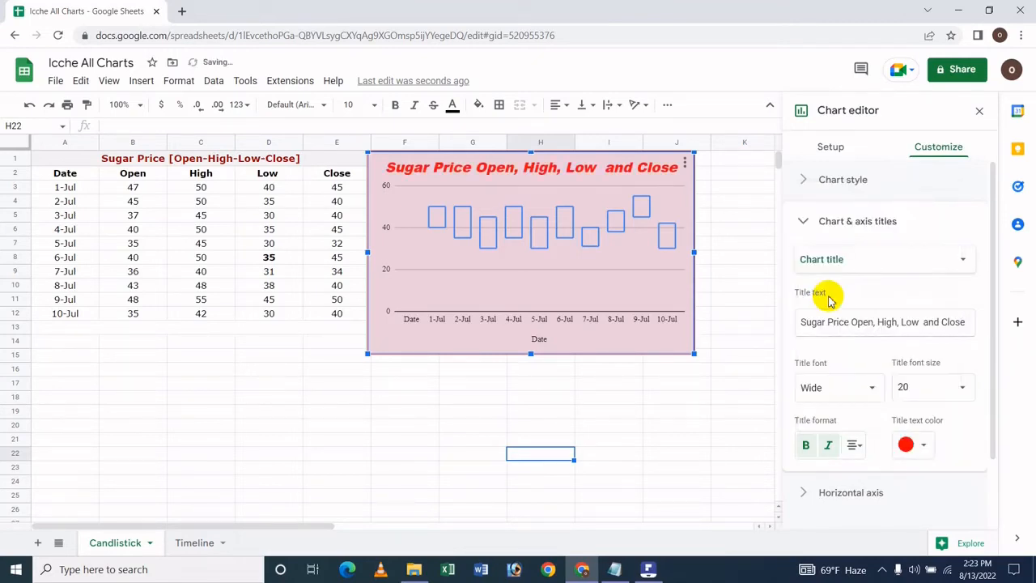
Enter placeholder text beginning with "jlkkk" as the chart subtitle
click(858, 261)
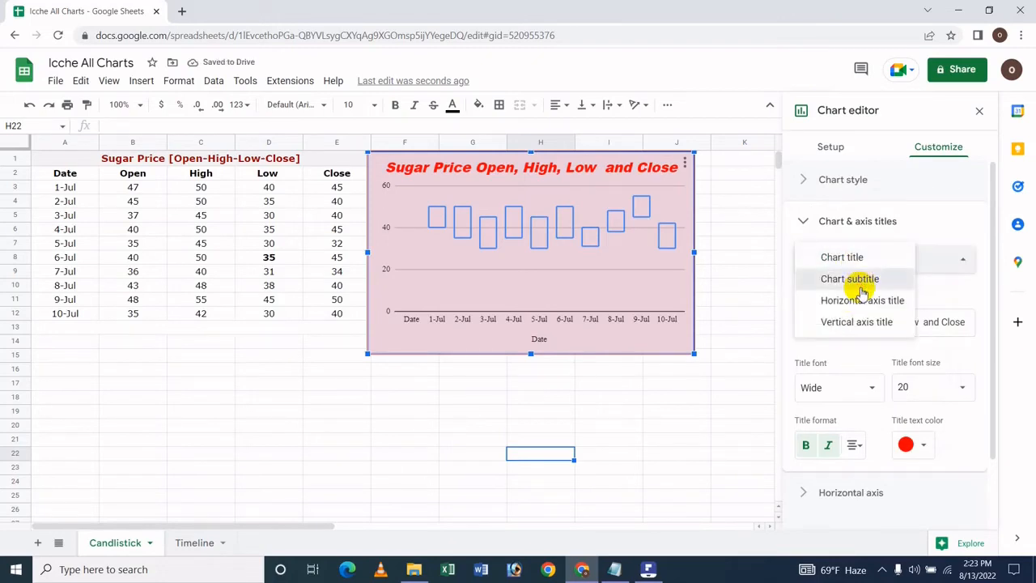
click(861, 285)
click(844, 320)
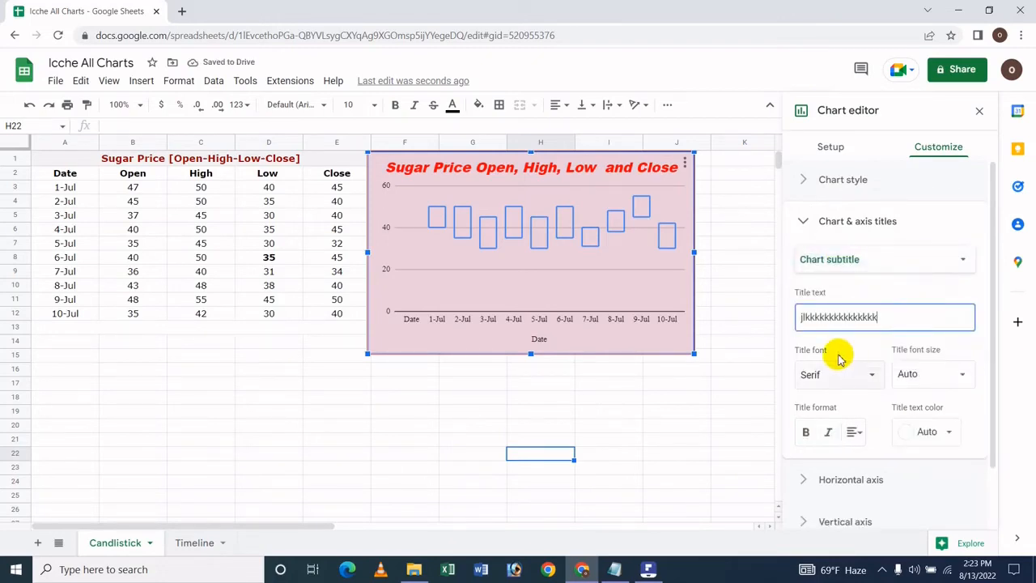
Format the chart subtitle in Comic Sans MS at size 24, bold, italic and centered
click(836, 378)
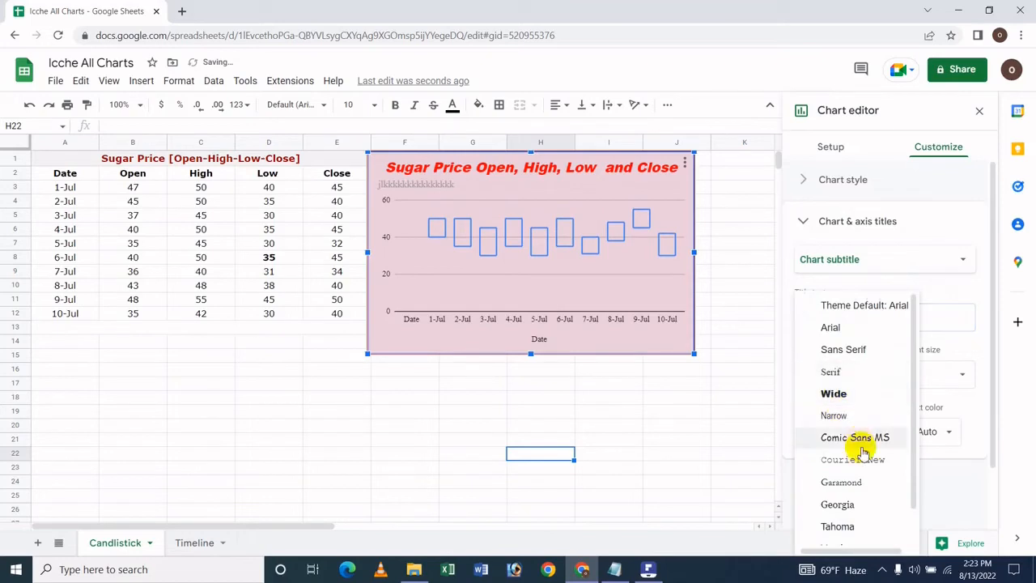
click(825, 437)
click(949, 376)
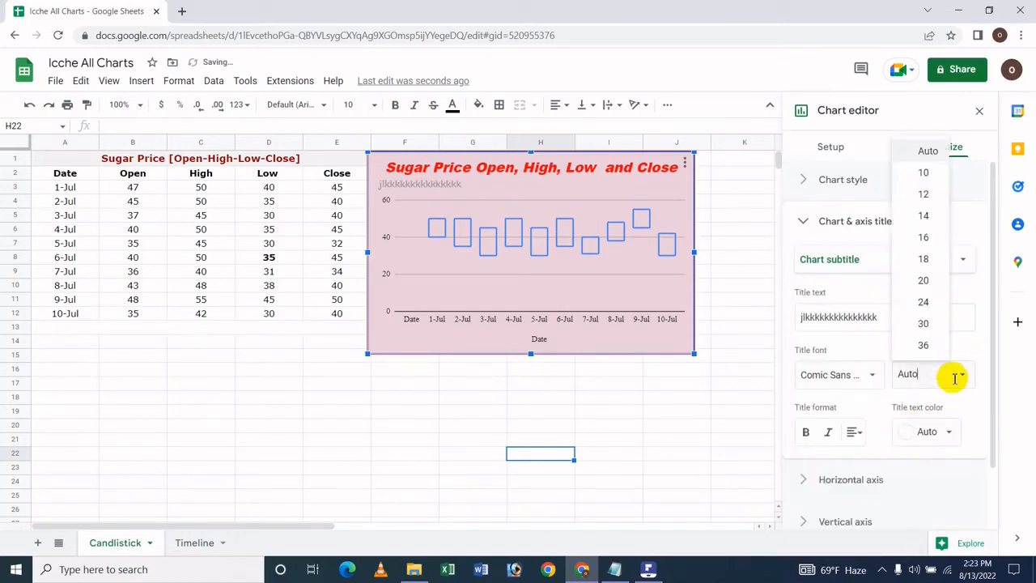
click(928, 296)
click(805, 431)
click(828, 431)
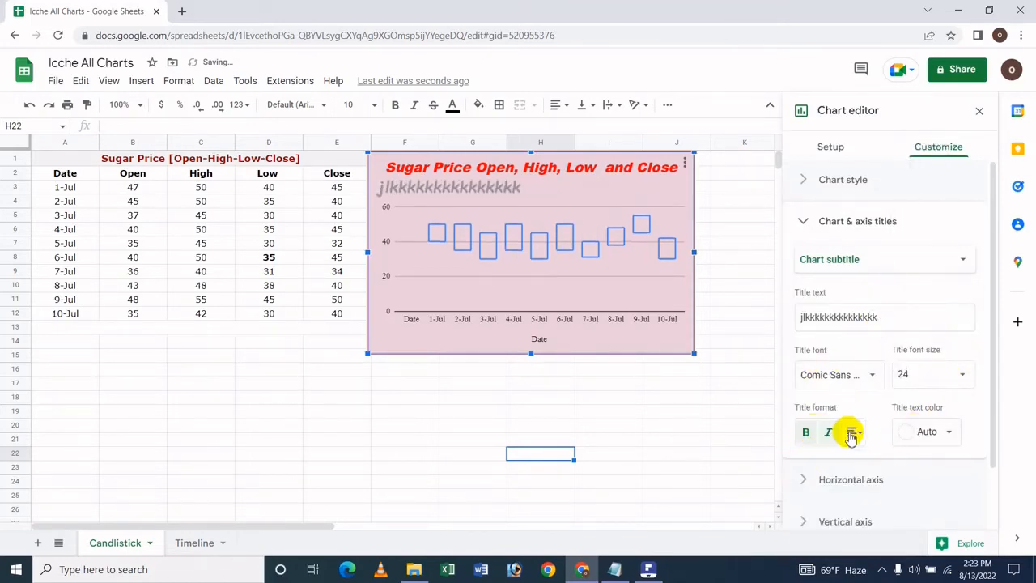
click(854, 431)
click(873, 460)
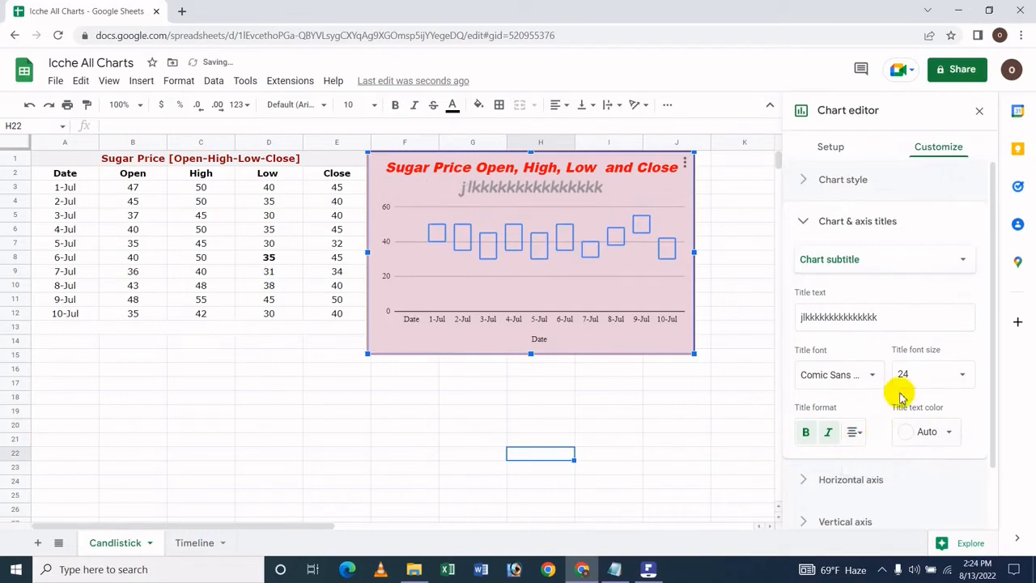
Color the chart subtitle text light orange
click(944, 435)
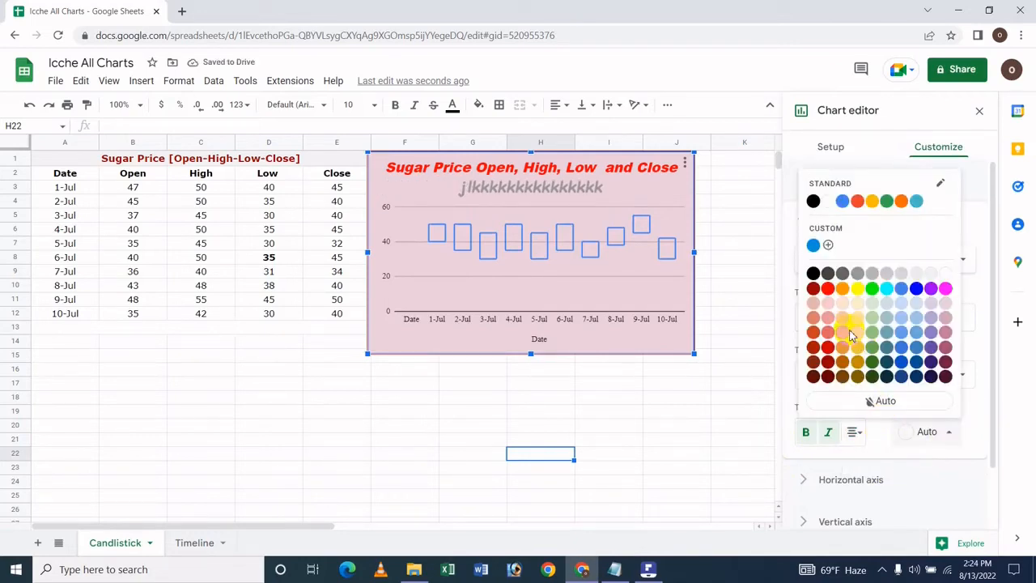
click(850, 332)
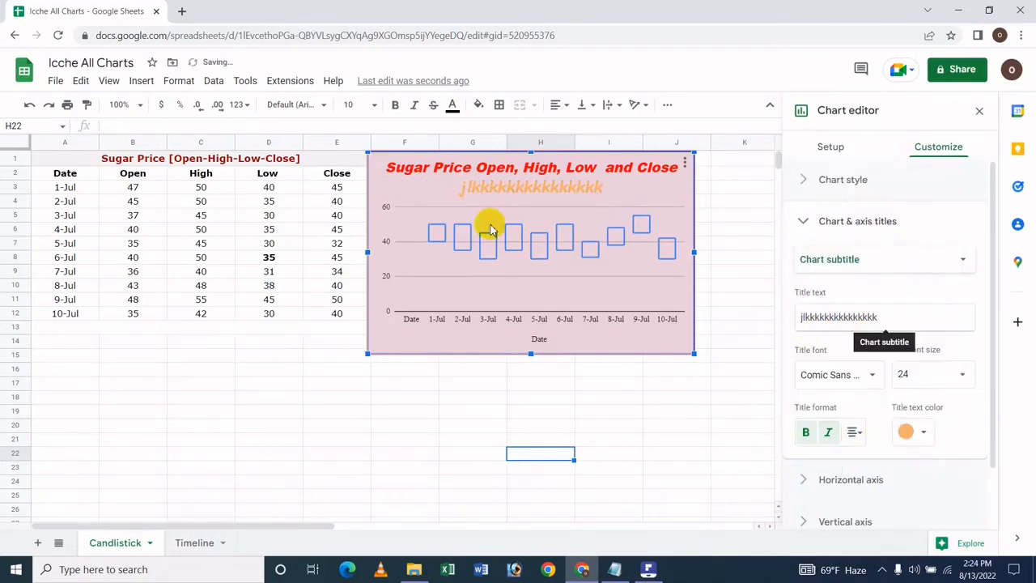
click(849, 480)
Change the horizontal axis title text to "Date fvhgyj"
click(882, 231)
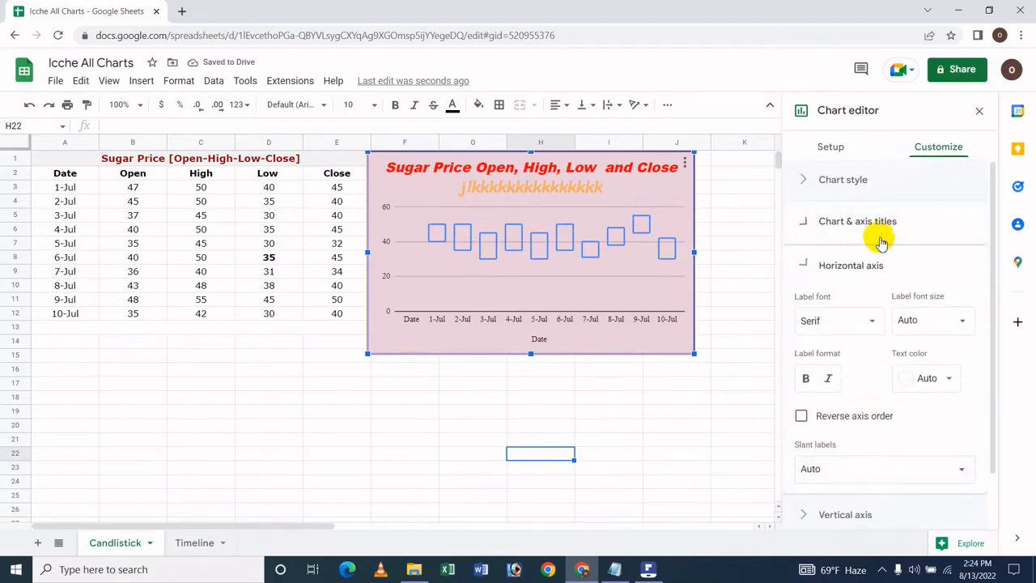
click(874, 257)
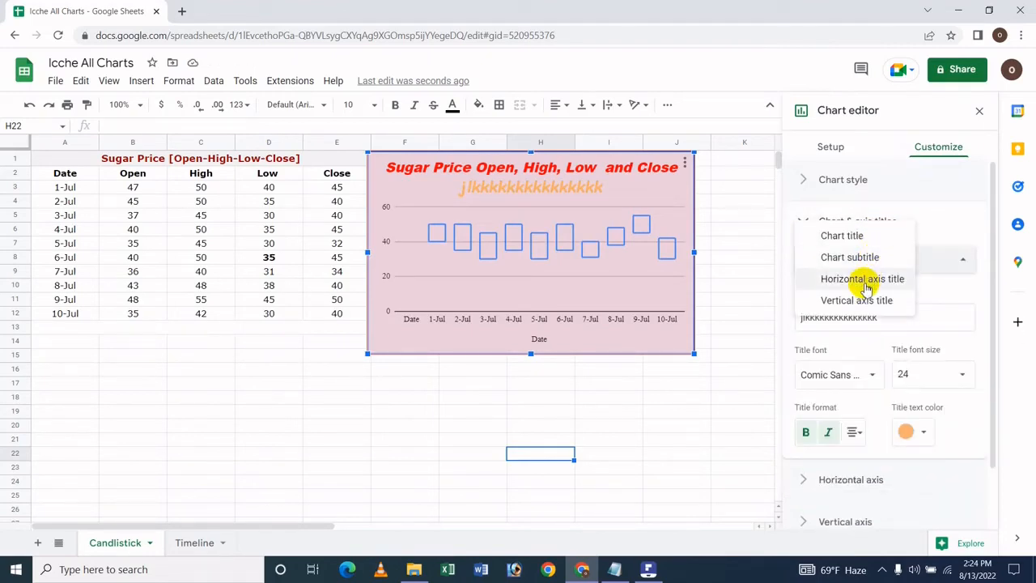
click(865, 282)
click(830, 317)
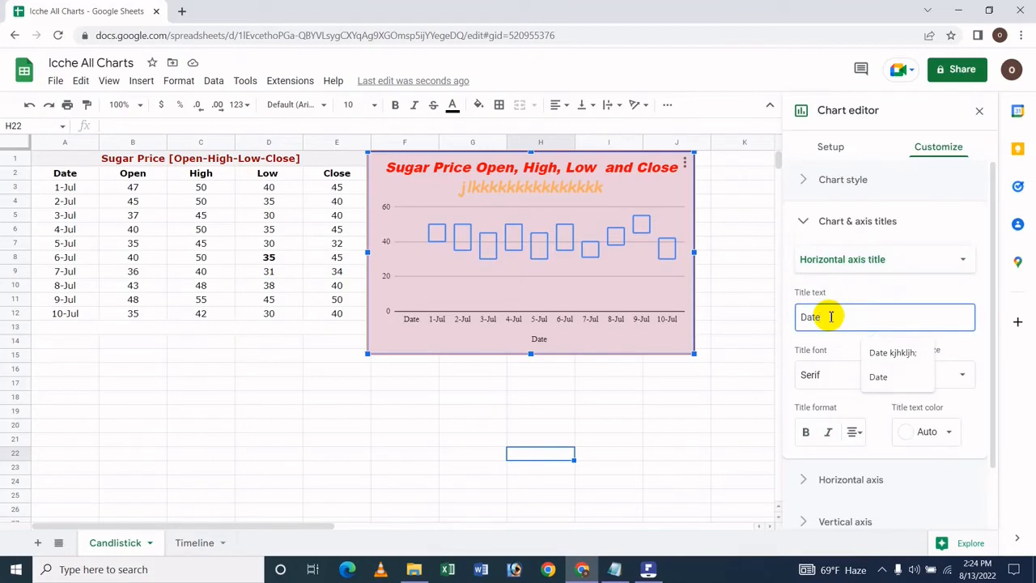
text(fvhgyj)
Format the horizontal axis title in the Narrow font at size 30, bold and italic
click(814, 375)
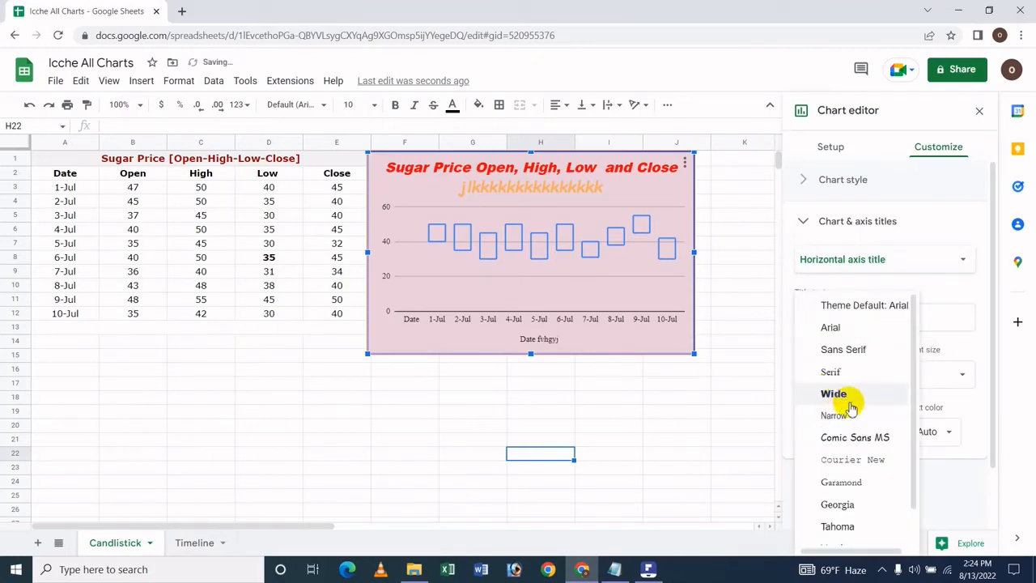
click(849, 414)
click(976, 374)
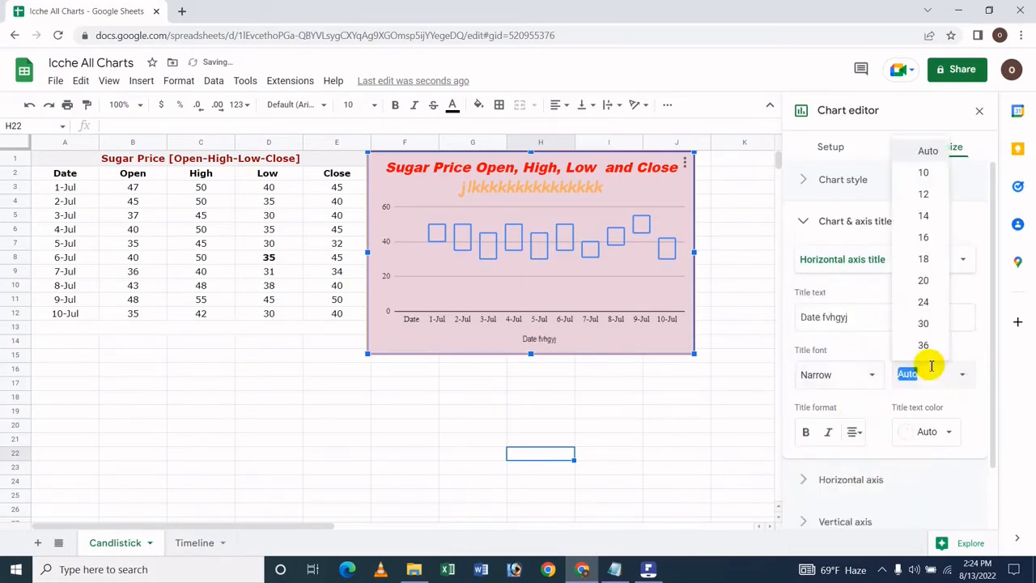
click(927, 316)
click(808, 431)
click(828, 432)
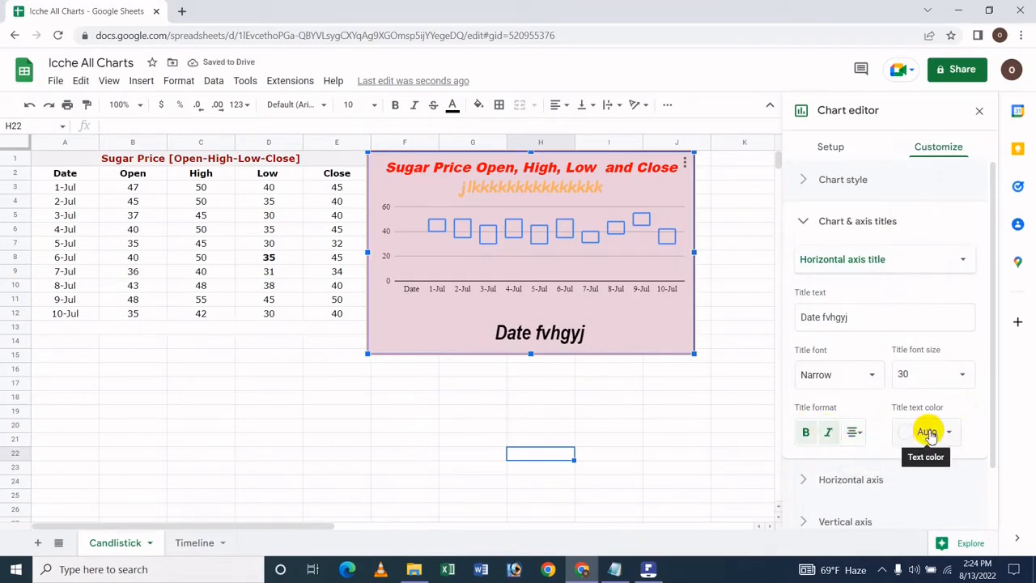
Try a dark yellow text color on the horizontal axis title, and settle on dark magenta
click(929, 435)
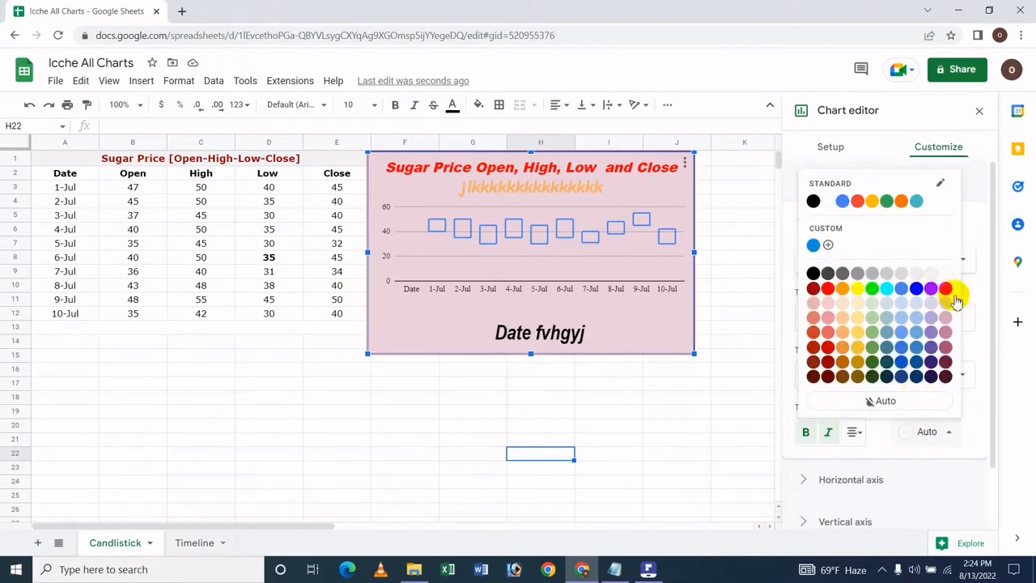
click(852, 350)
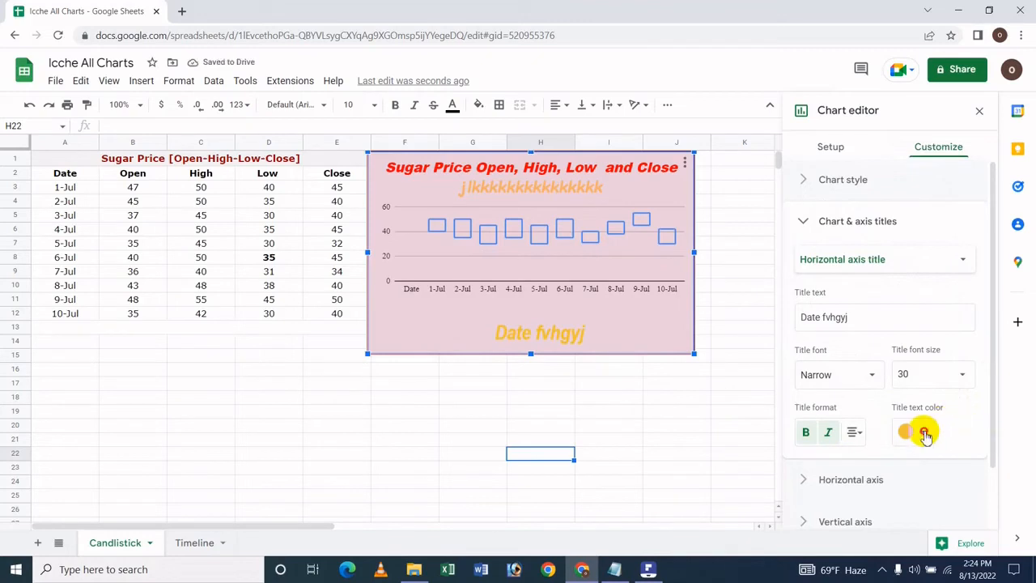
click(923, 433)
click(920, 346)
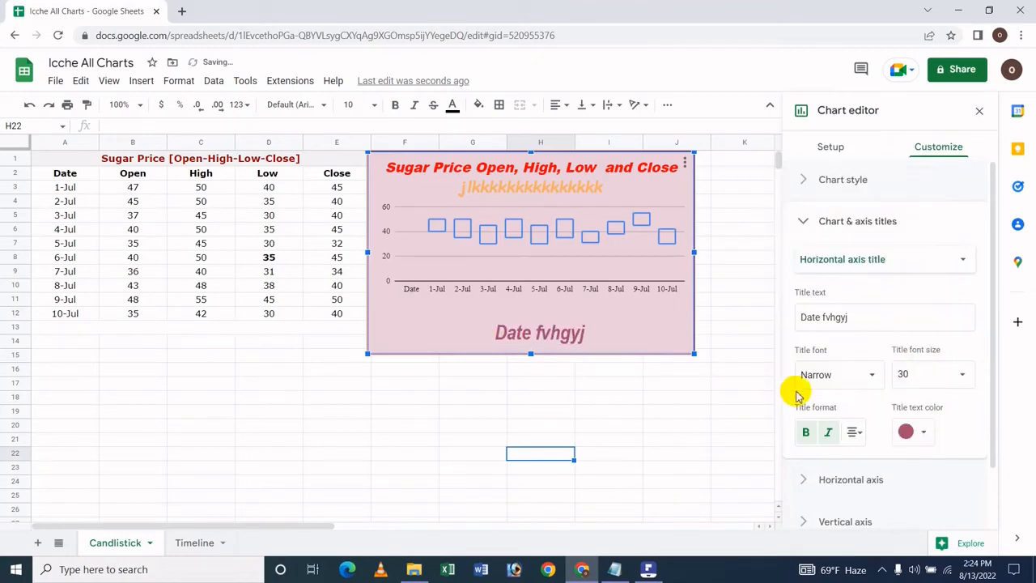
Set the vertical axis title text to "Sugar Price"
click(880, 260)
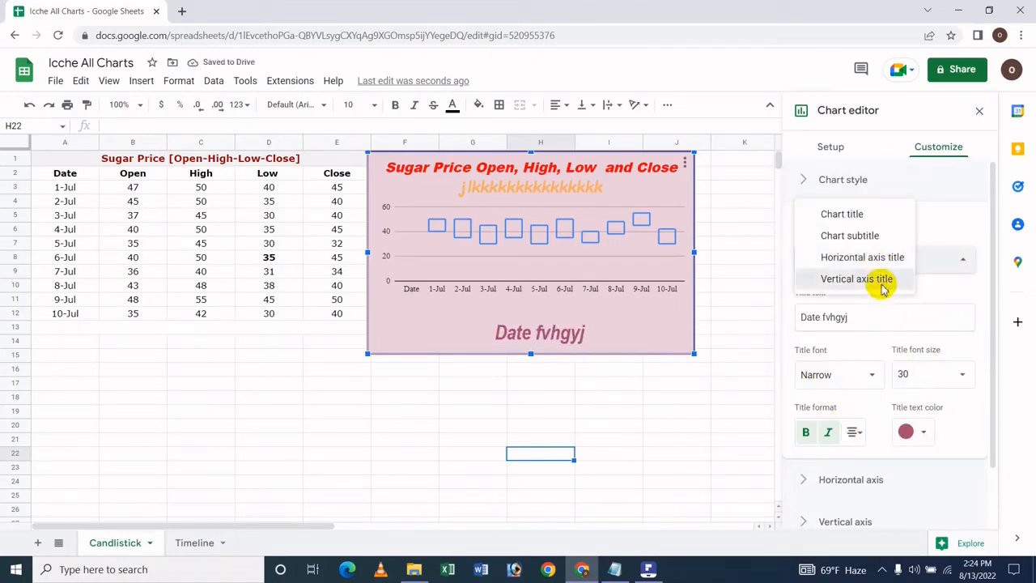
click(880, 280)
click(873, 322)
click(889, 351)
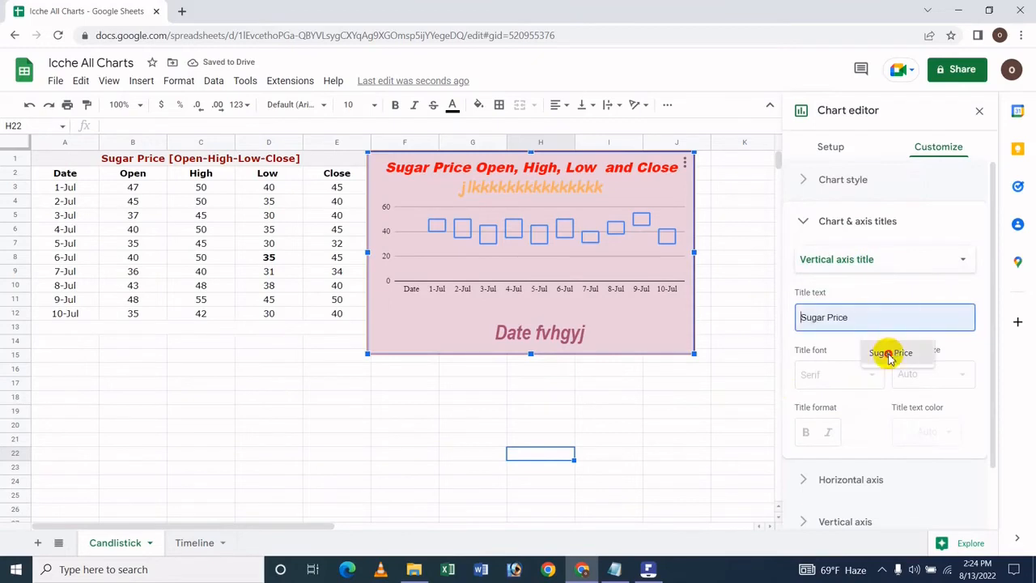
Try Comic Sans MS on the vertical axis title, and set its font to Wide at size 30
click(831, 367)
click(858, 437)
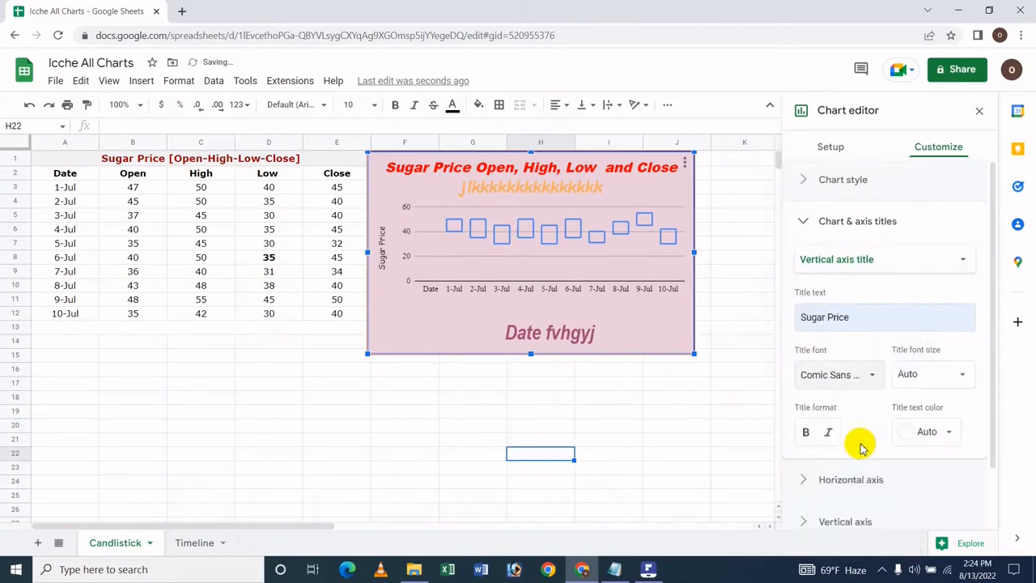
click(909, 372)
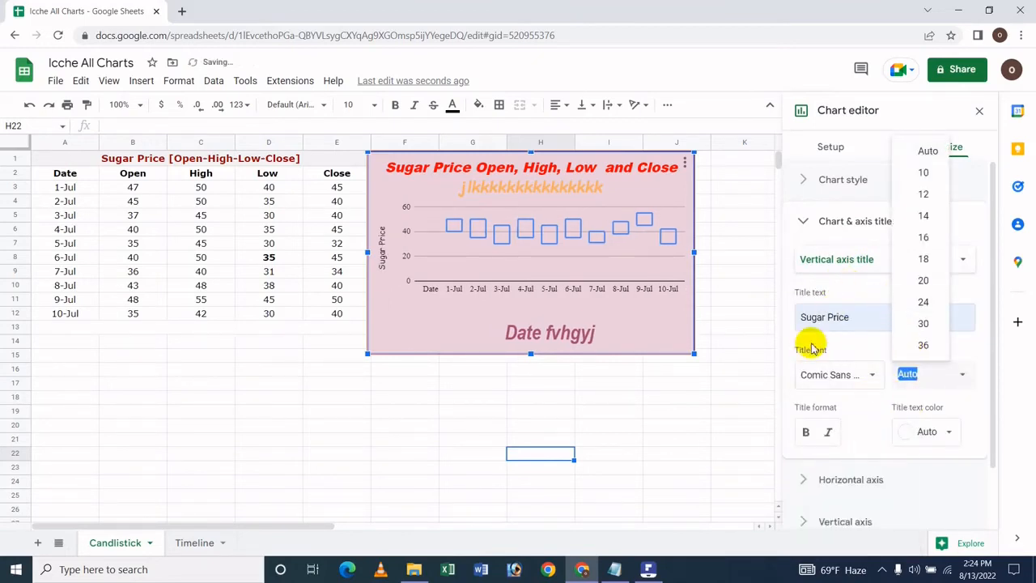
click(803, 377)
click(837, 328)
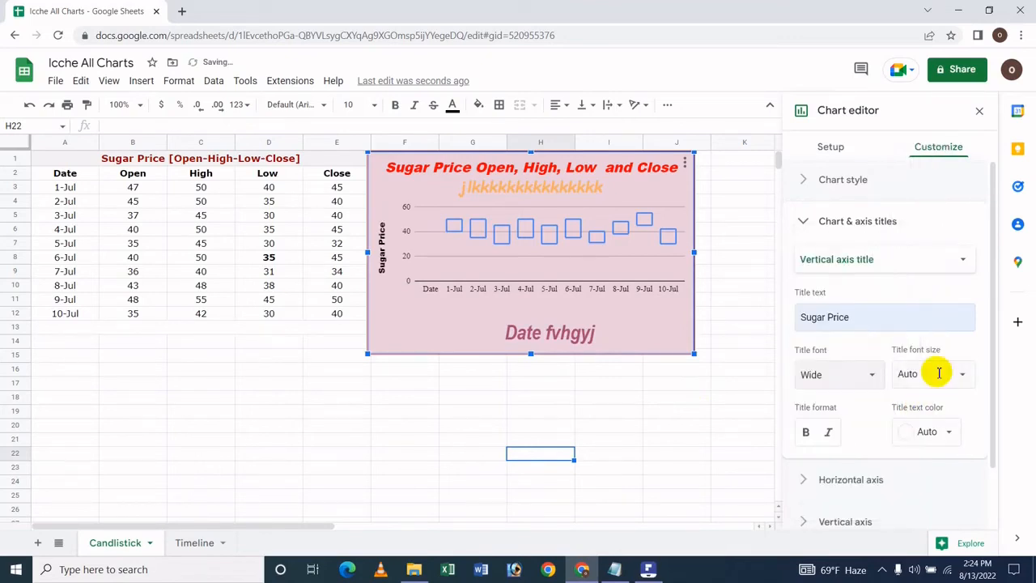
click(936, 372)
click(924, 324)
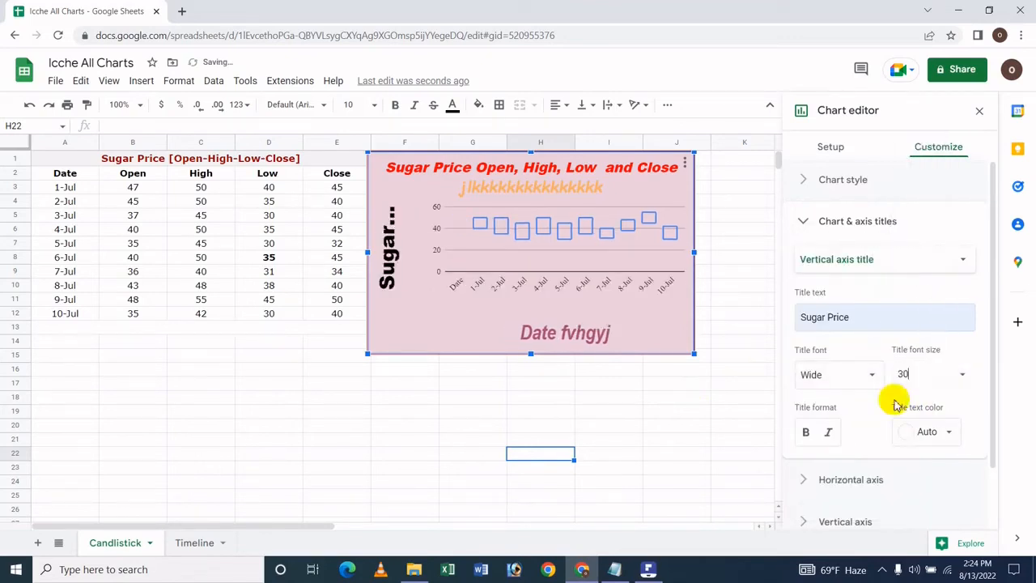
Make the vertical axis title bold and italic, and color its text blue
click(825, 434)
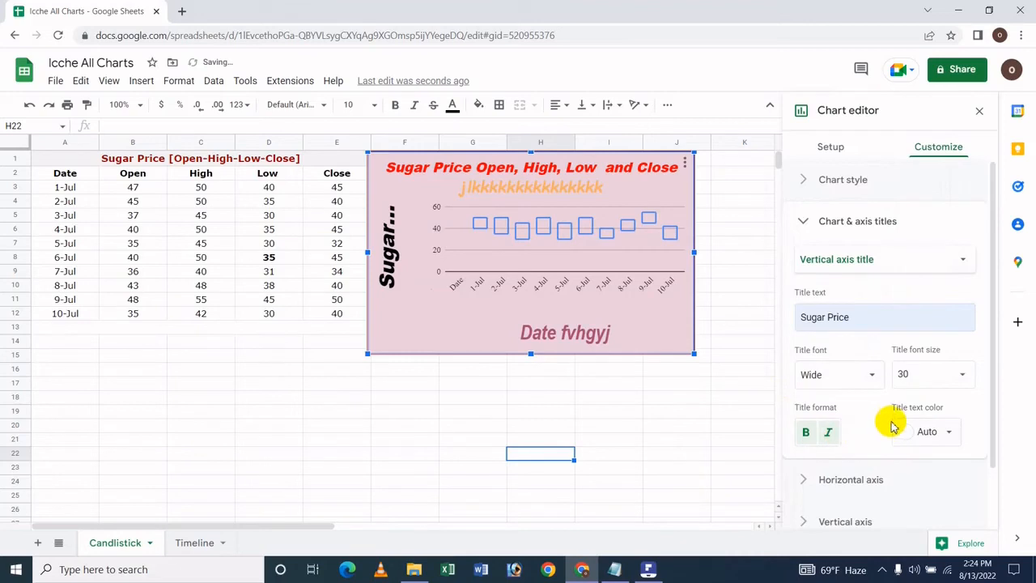
click(942, 435)
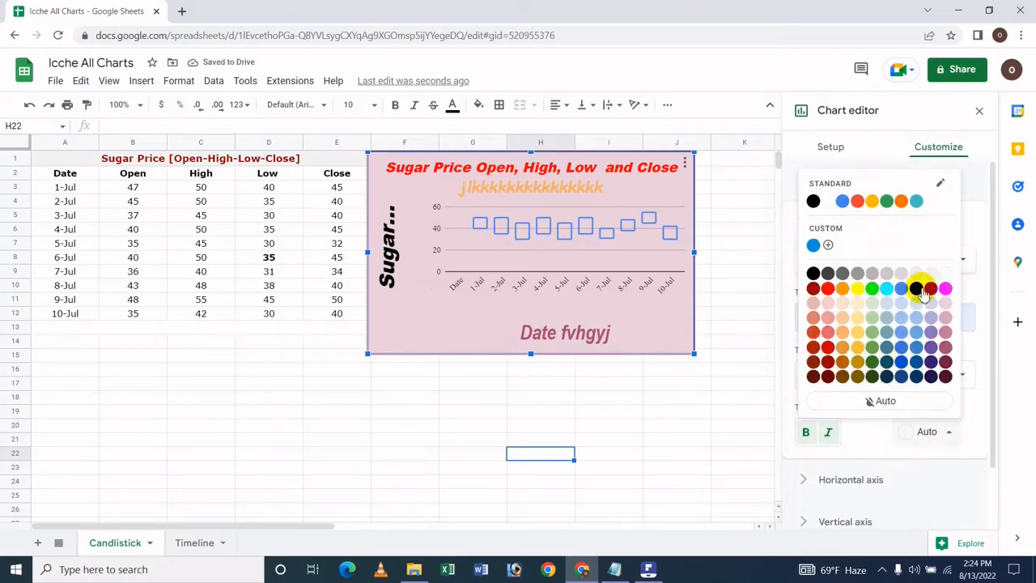
click(918, 290)
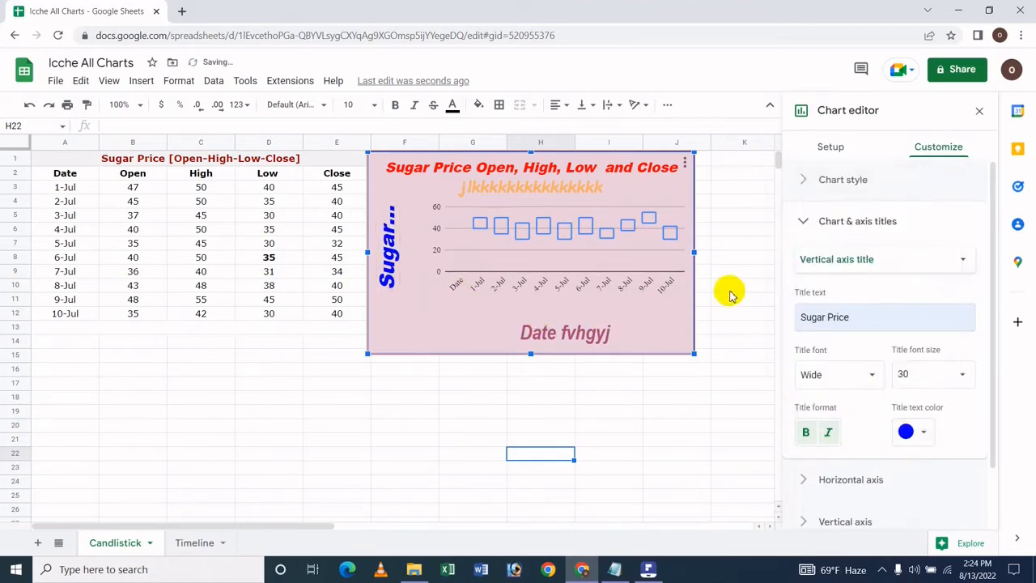
Set the horizontal axis labels to Comic Sans MS at size 36
click(814, 479)
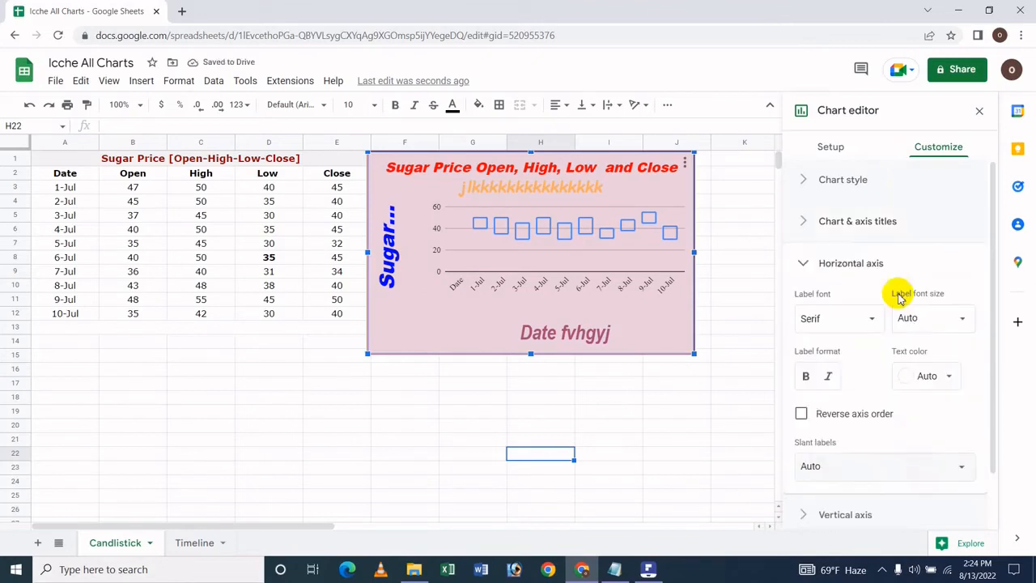
click(861, 306)
click(817, 377)
click(926, 318)
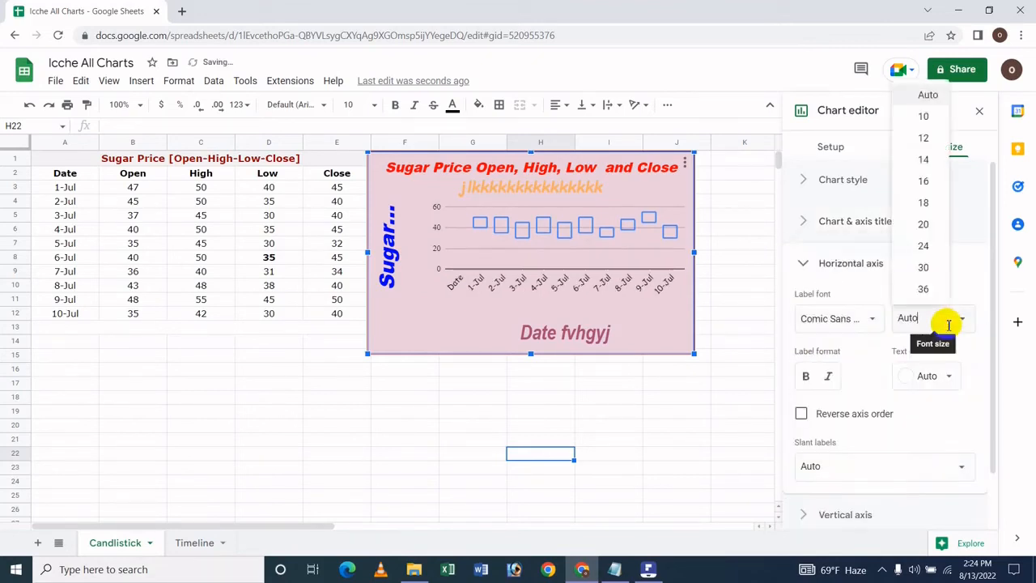
click(925, 285)
Make the horizontal axis labels bold and italic, and color them dark blue
click(805, 376)
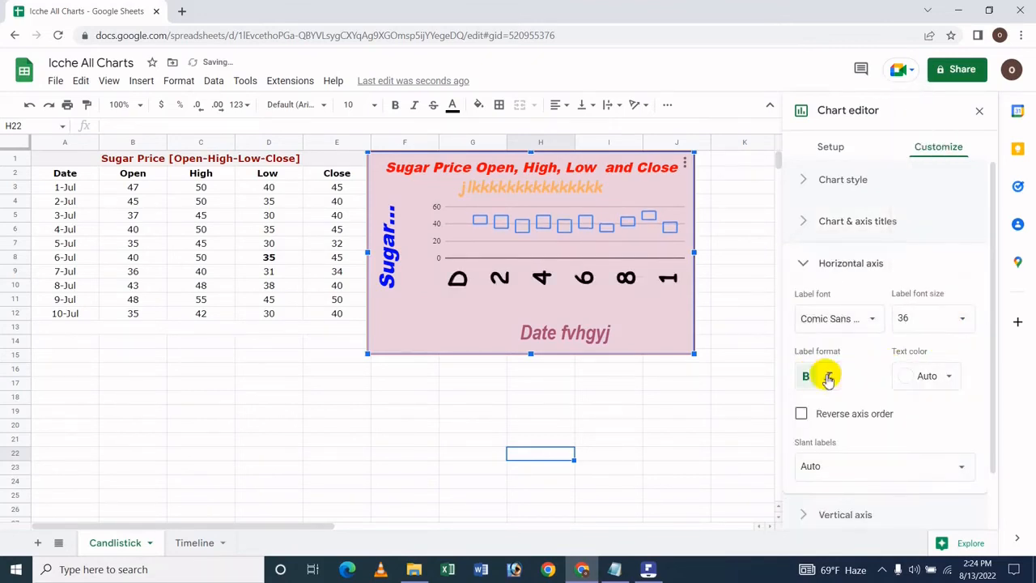
click(828, 375)
click(908, 375)
click(912, 275)
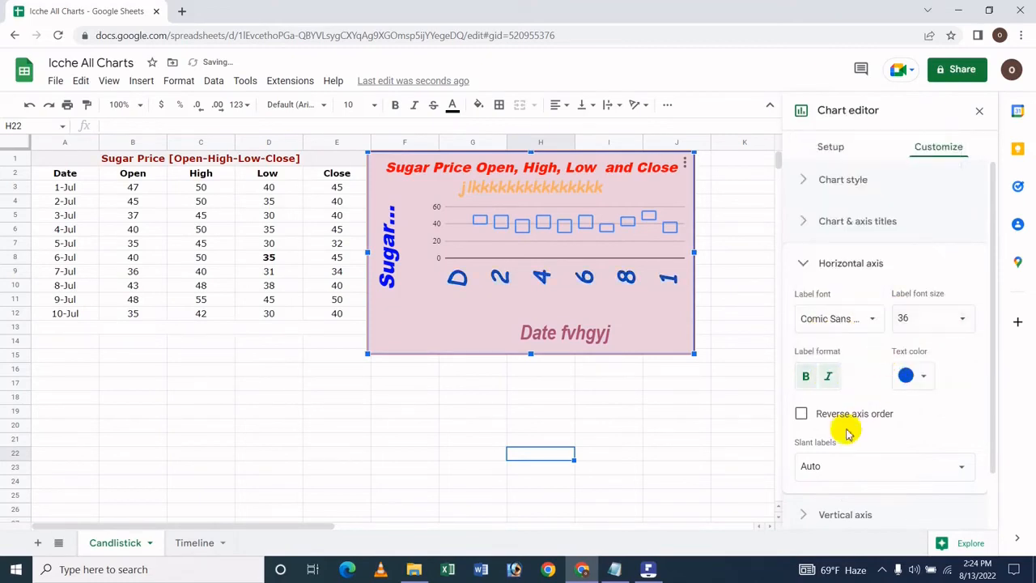
Try reversing the horizontal axis order, and switch the reversal back off
click(826, 416)
click(842, 418)
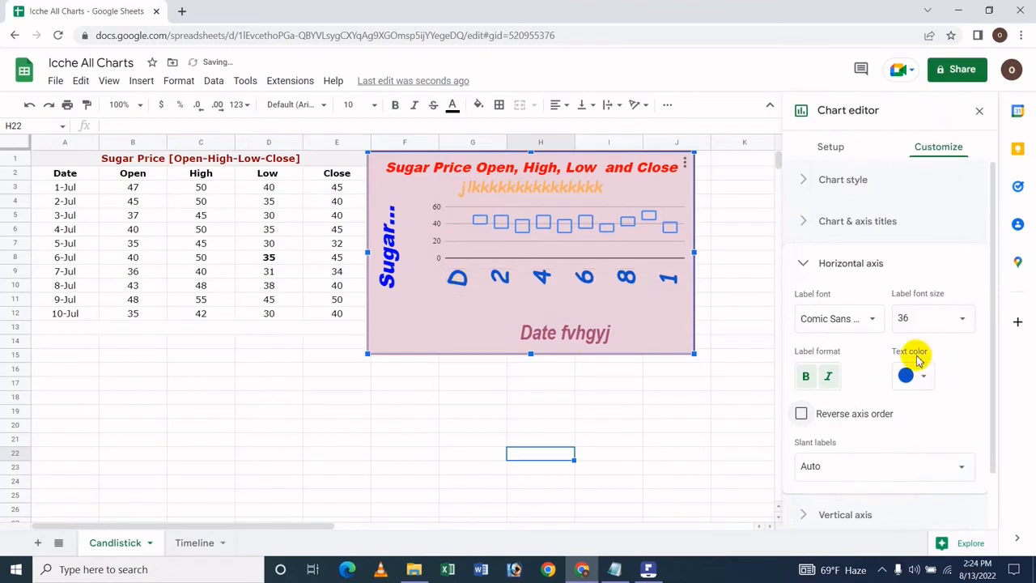
click(858, 425)
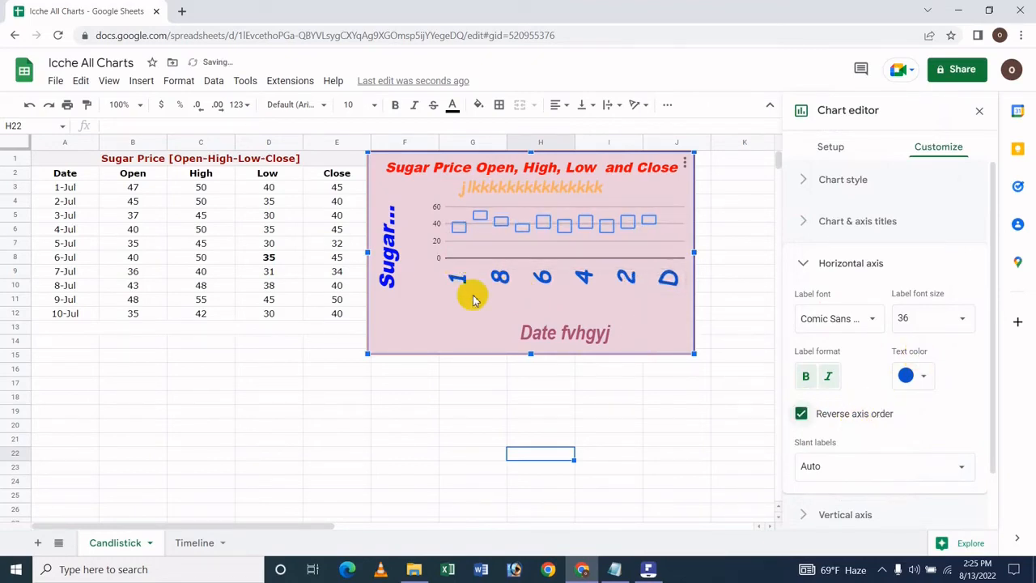
click(817, 423)
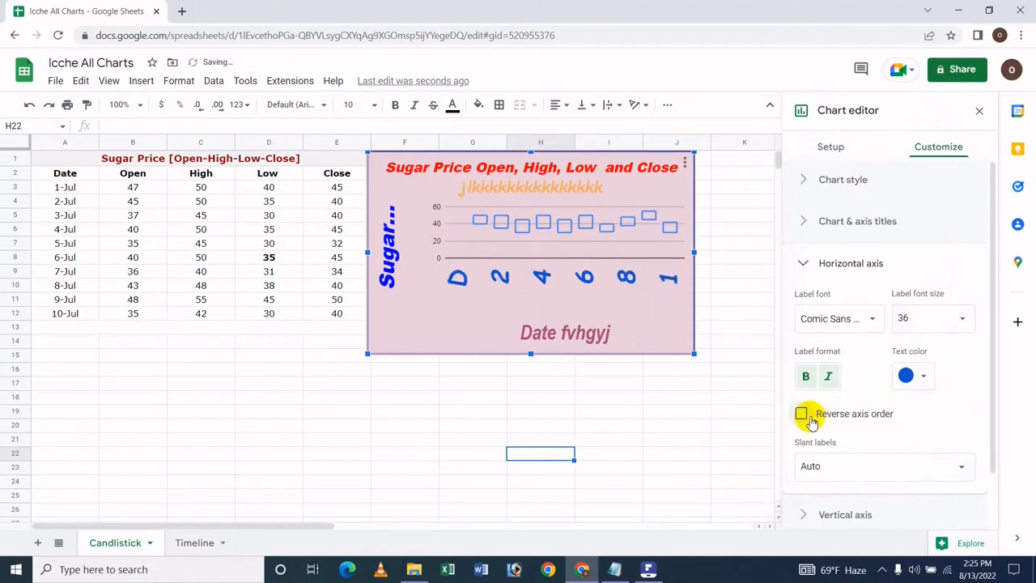
Slant the horizontal axis labels by 30°
click(845, 458)
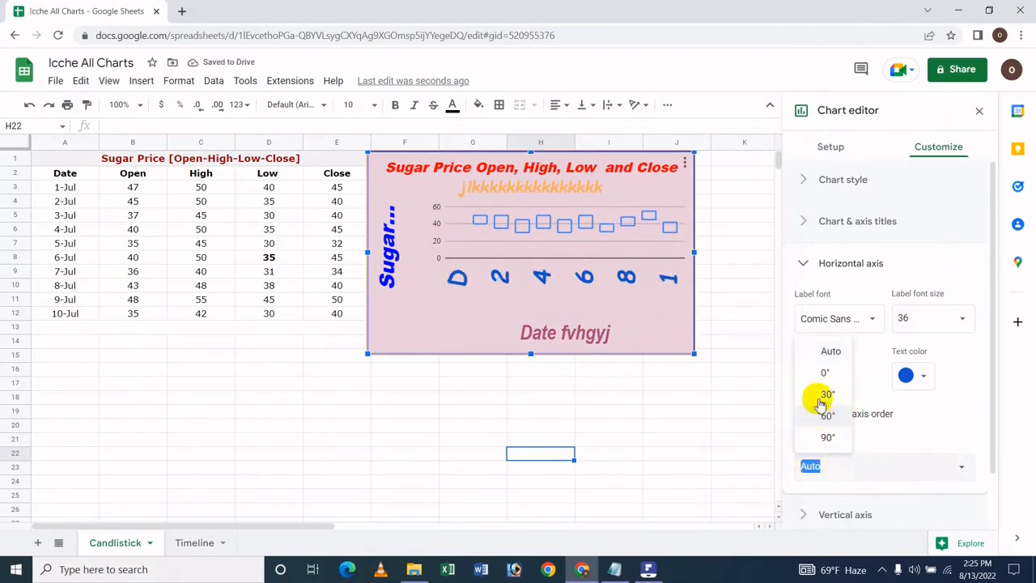
click(819, 393)
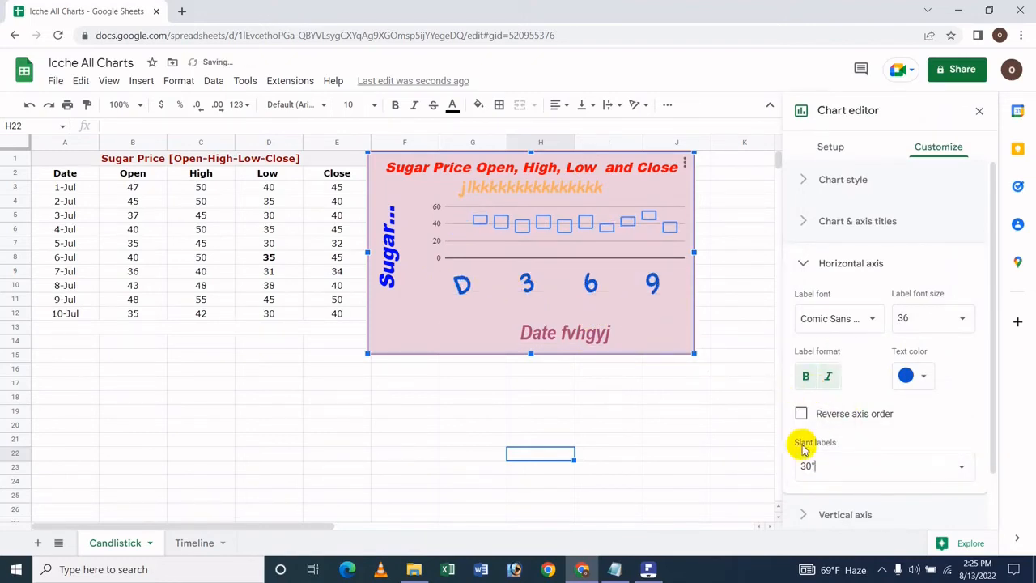
scroll(834, 503, down, 1)
click(824, 495)
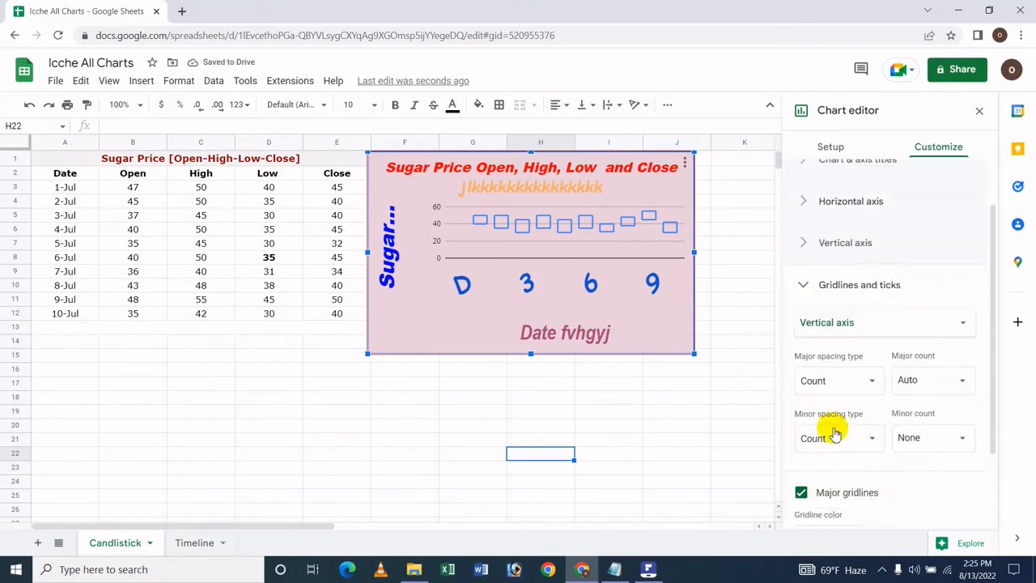
scroll(845, 364, up, 1)
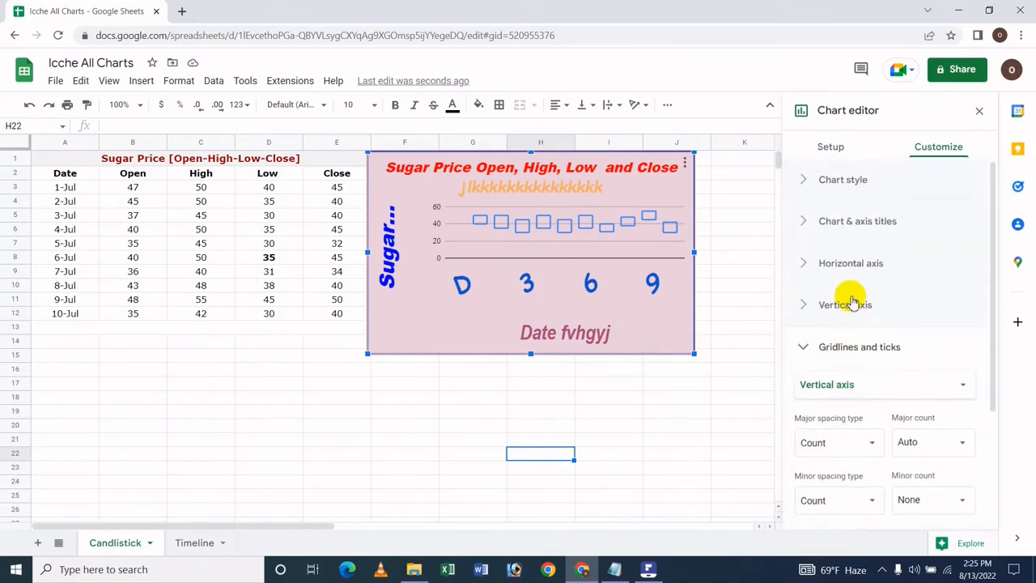
click(864, 283)
scroll(902, 416, down, 1)
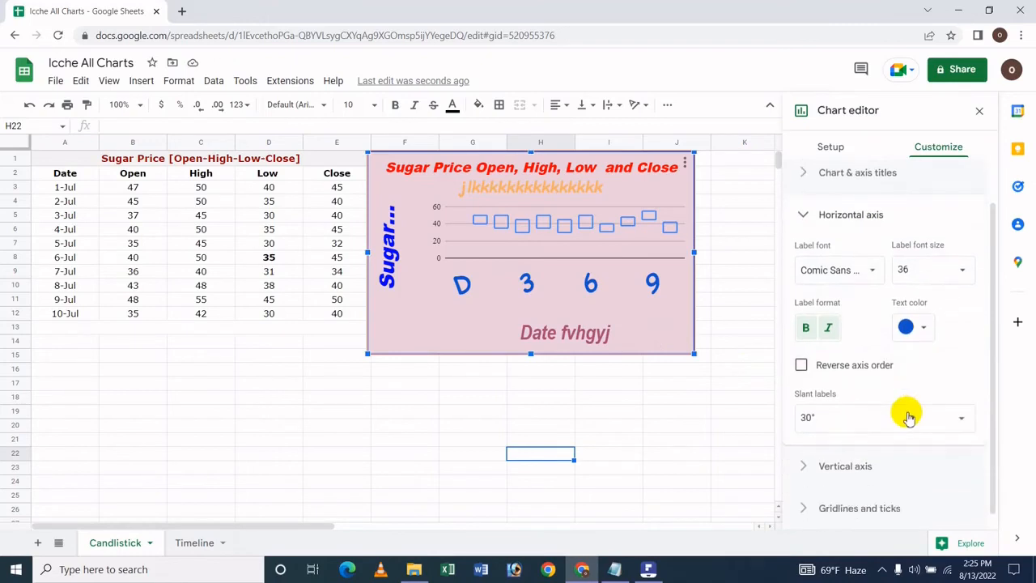
Format the vertical axis labels in Garamond at size 30, bold and italic
click(849, 457)
scroll(851, 455, down, 3)
click(859, 235)
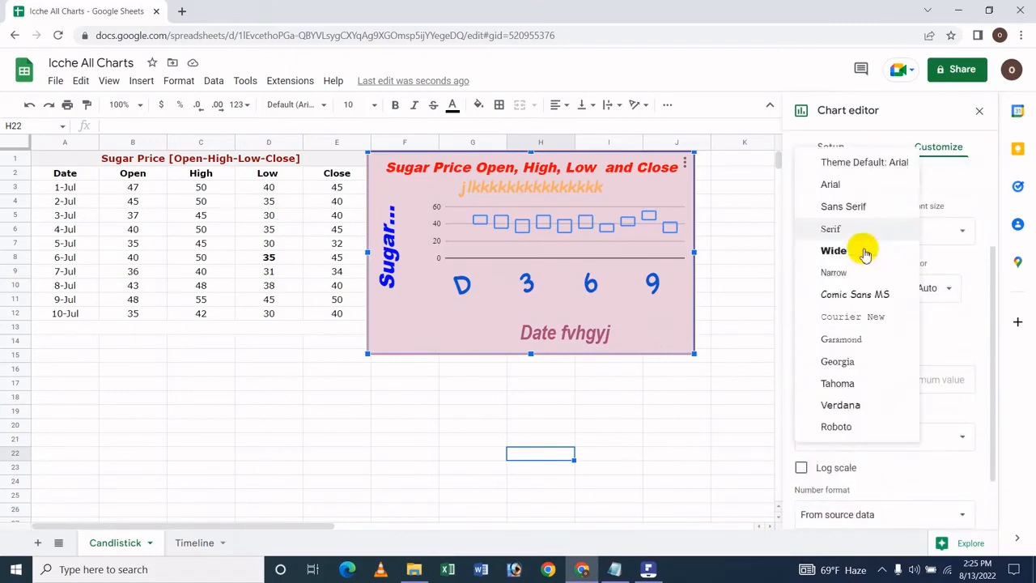
click(864, 342)
click(919, 238)
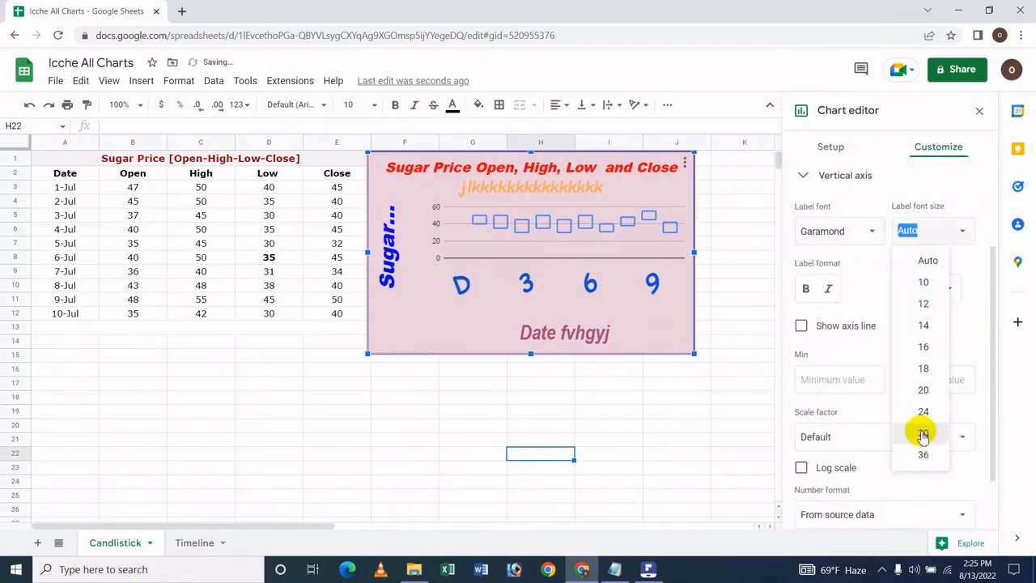
click(920, 431)
click(827, 289)
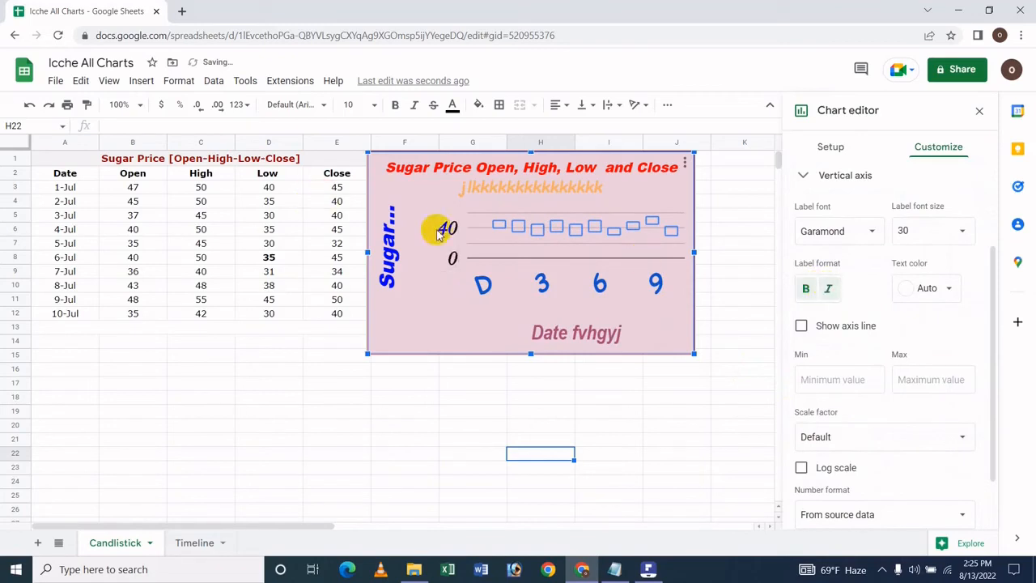
Try dark teal, pale green and dusty pink as the text color of the vertical axis labels
click(945, 289)
click(887, 511)
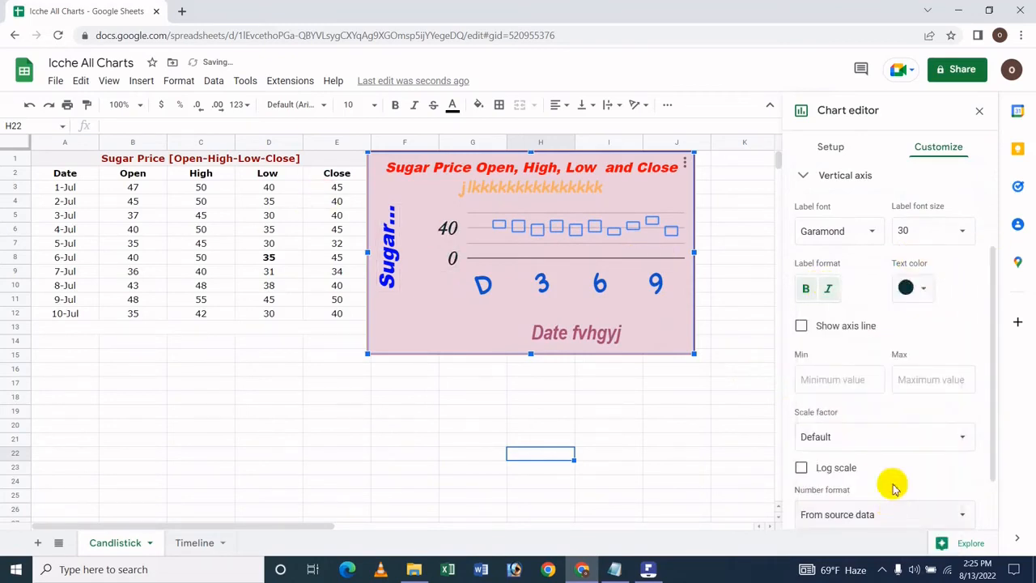
click(908, 287)
click(846, 452)
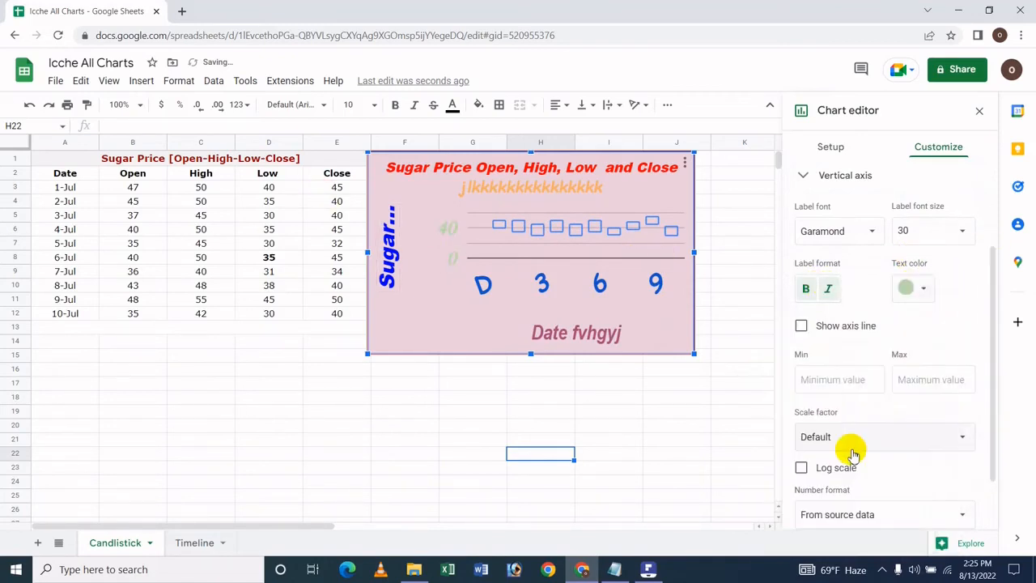
click(910, 288)
click(916, 468)
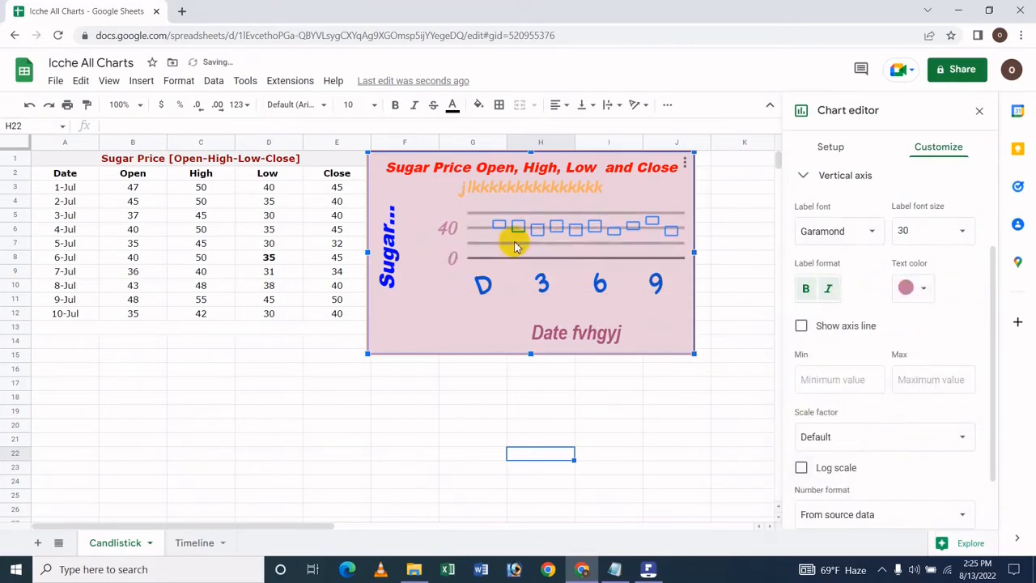
Color the vertical axis labels magenta and show the vertical axis line
click(912, 288)
click(917, 421)
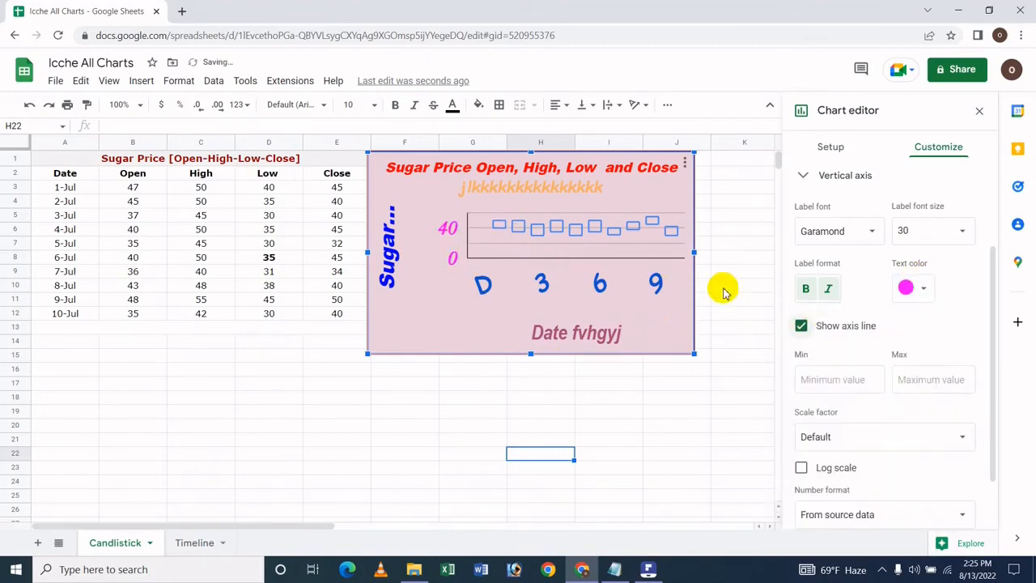
Set the vertical axis scale factor to 1,000,000 and its number format to Financial
scroll(824, 390, down, 2)
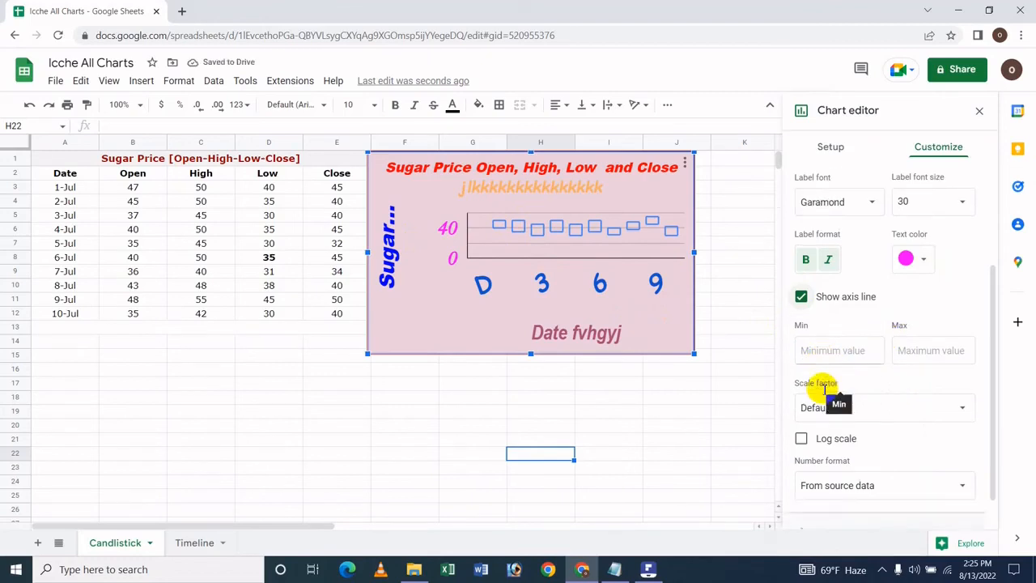
click(812, 368)
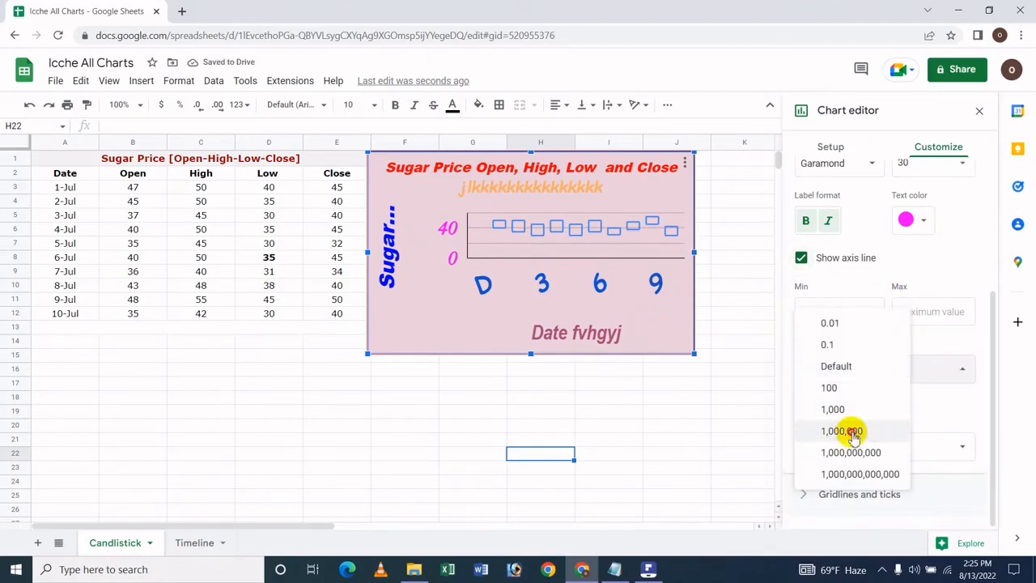
click(833, 429)
click(834, 400)
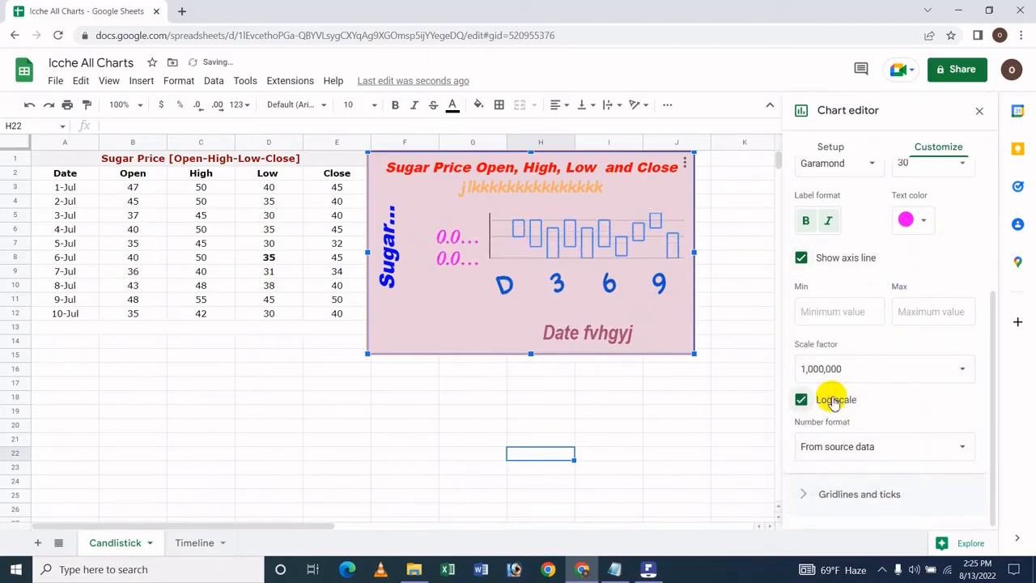
click(842, 454)
click(872, 410)
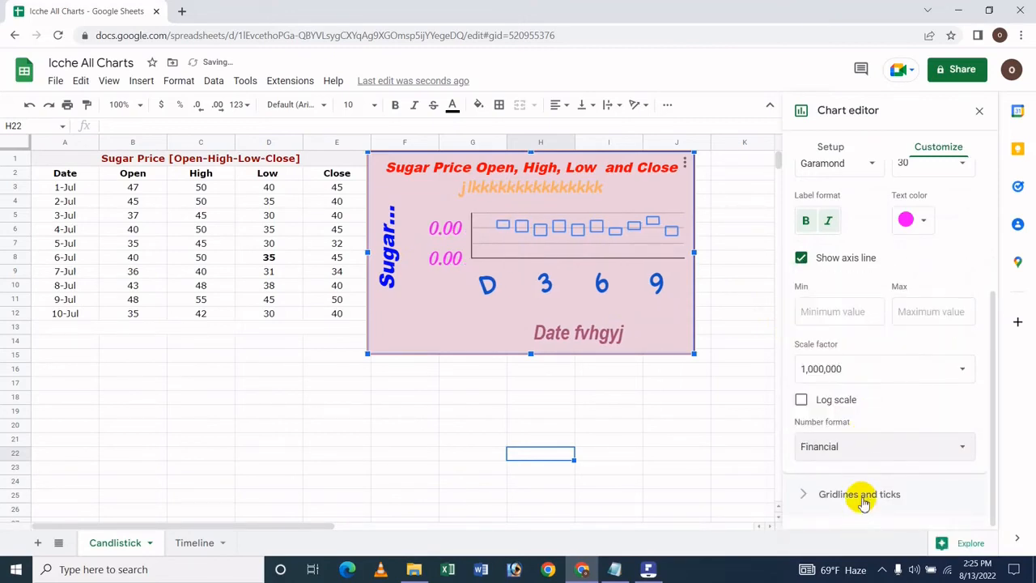
Try a major step of 50 for the vertical axis gridlines, and return the major spacing type to Count
click(862, 502)
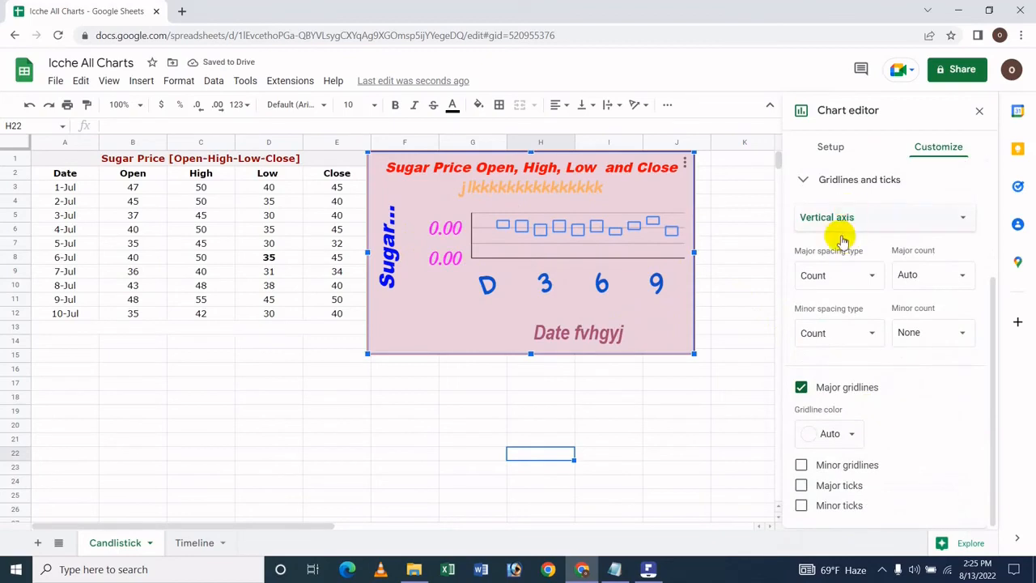
click(834, 275)
click(826, 250)
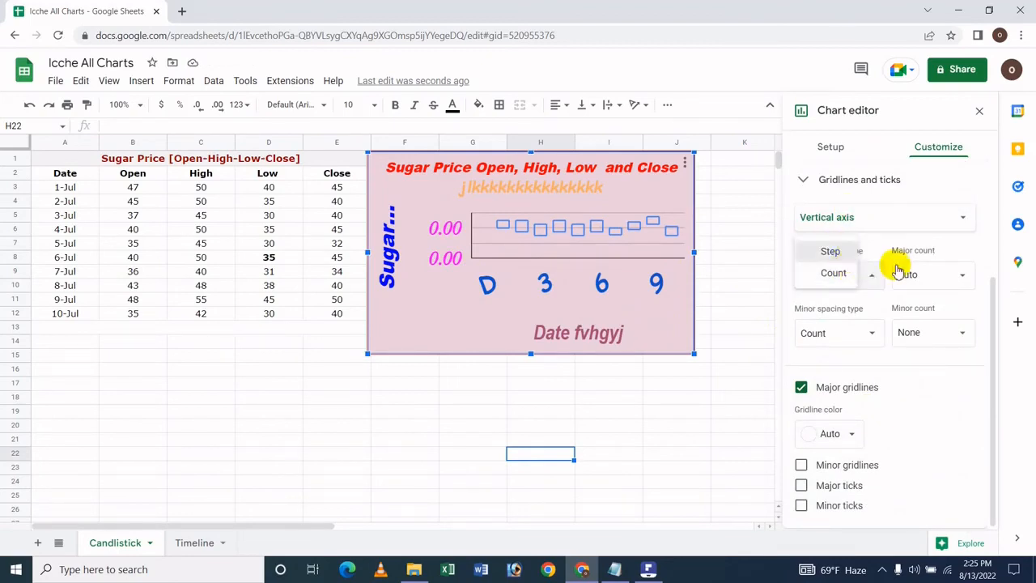
click(957, 277)
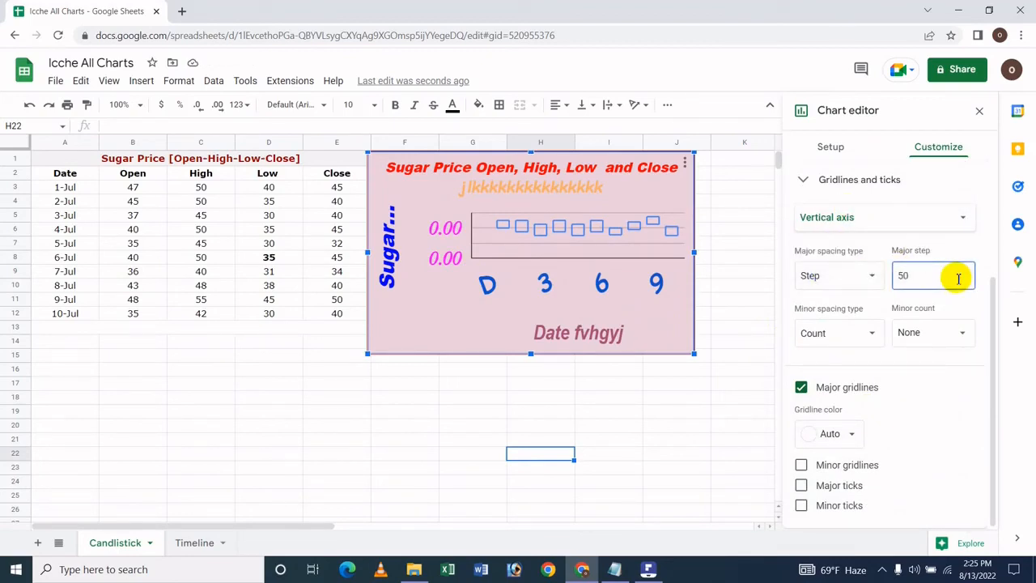
click(849, 285)
click(844, 294)
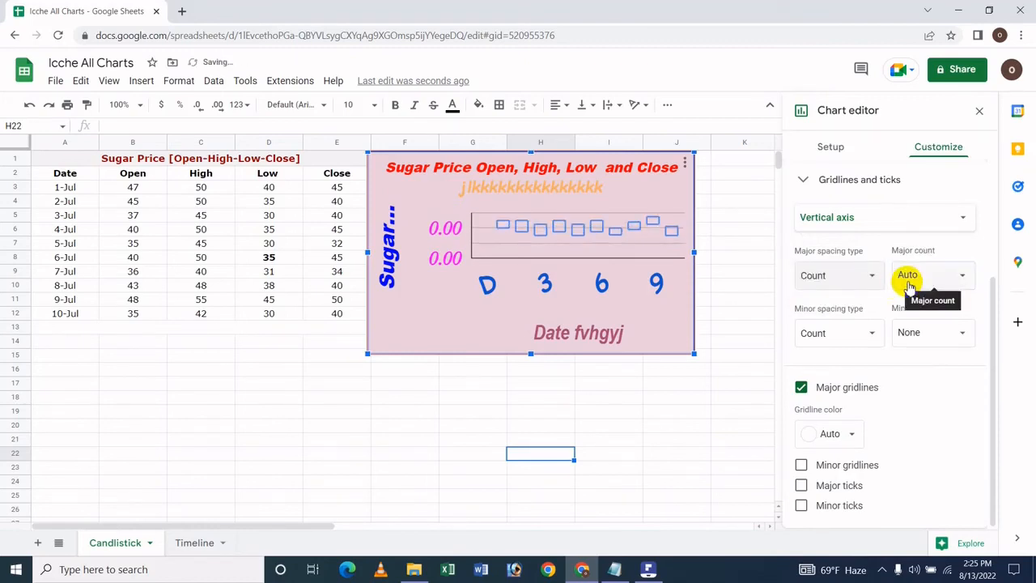
Set the major count of the vertical axis gridlines to 5
click(908, 283)
click(919, 429)
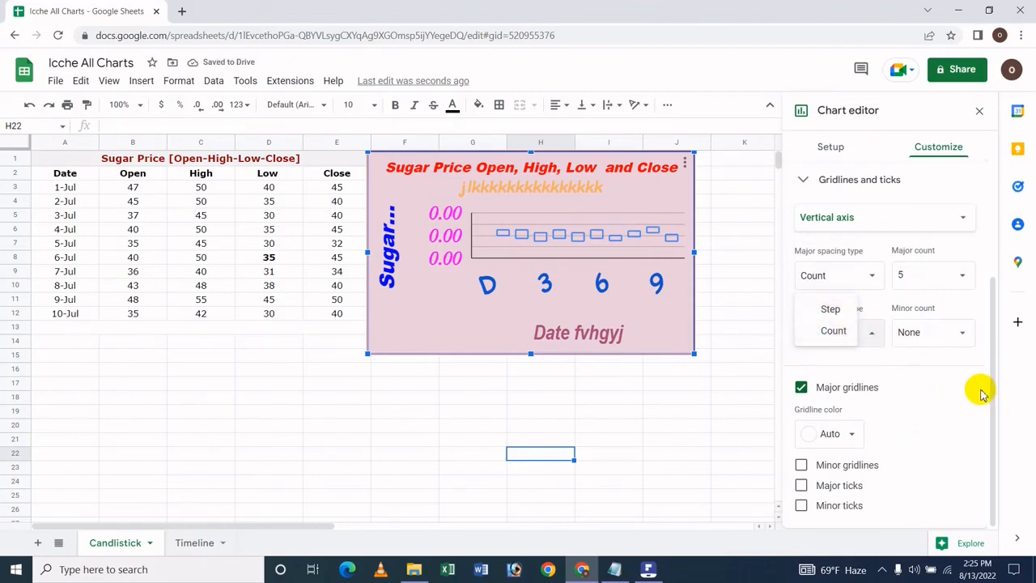
click(981, 389)
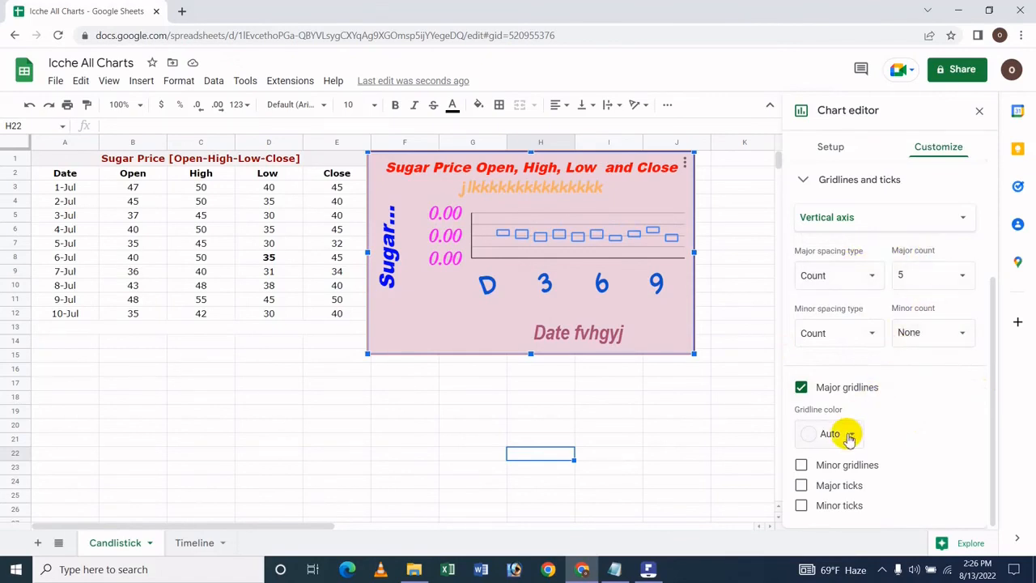
Color the vertical axis major gridlines dark red and turn on minor gridlines in bright red
click(850, 437)
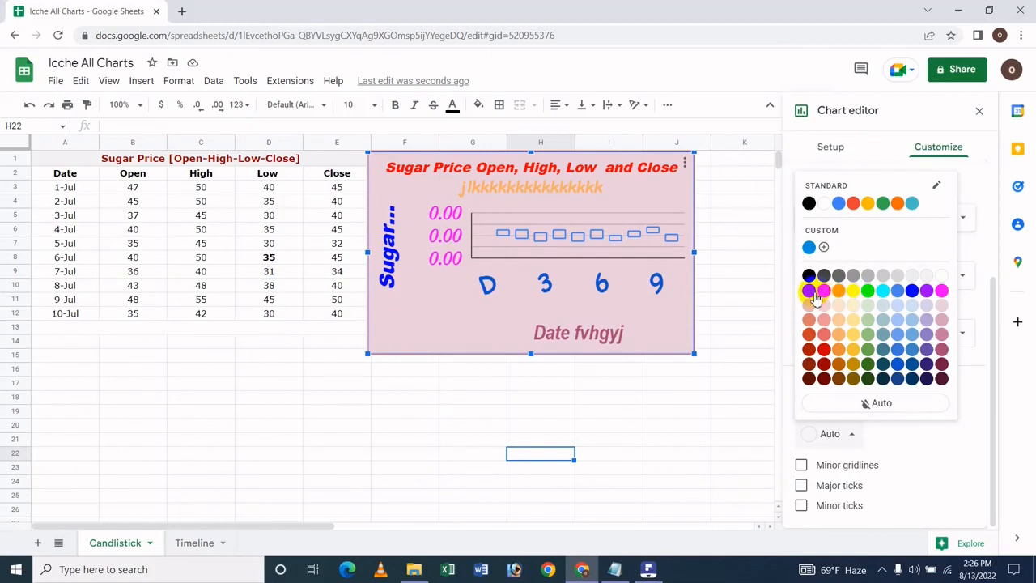
click(813, 292)
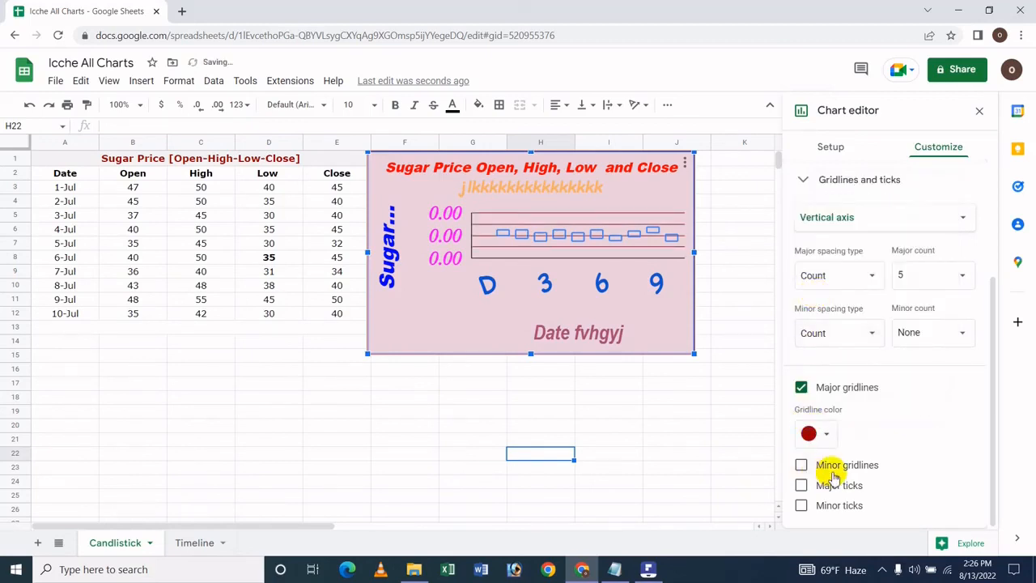
click(832, 470)
scroll(832, 477, down, 1)
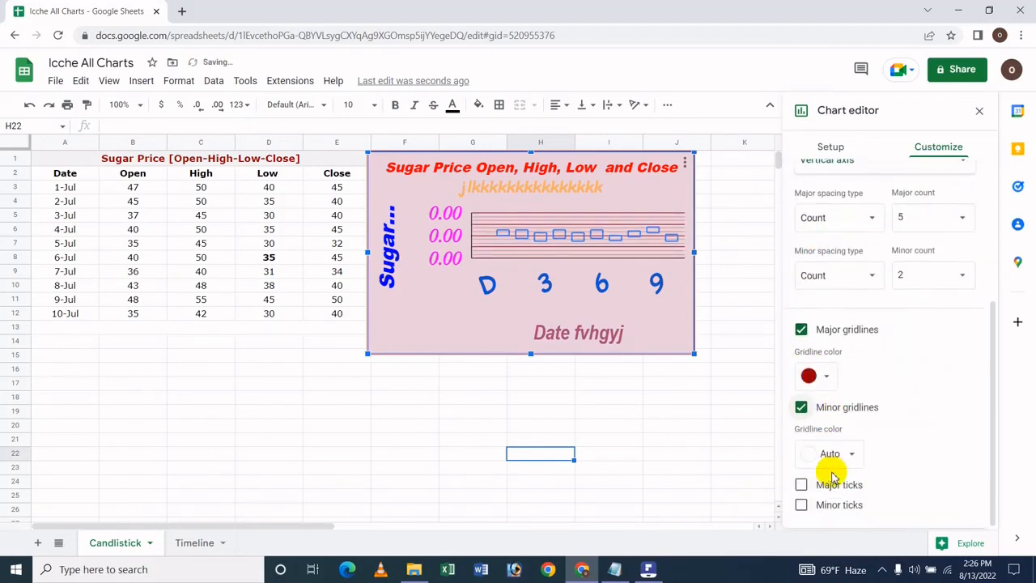
click(847, 455)
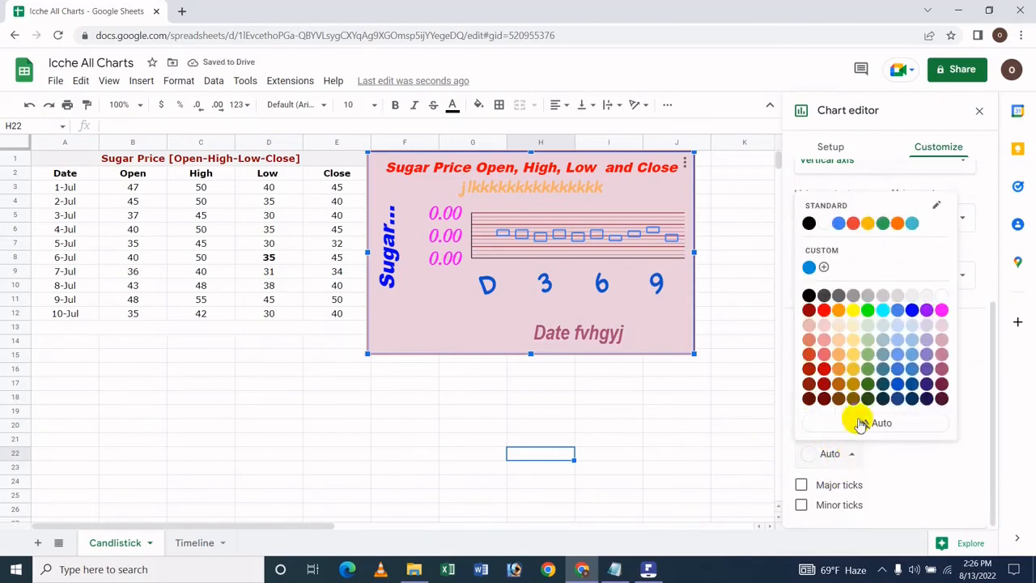
click(824, 312)
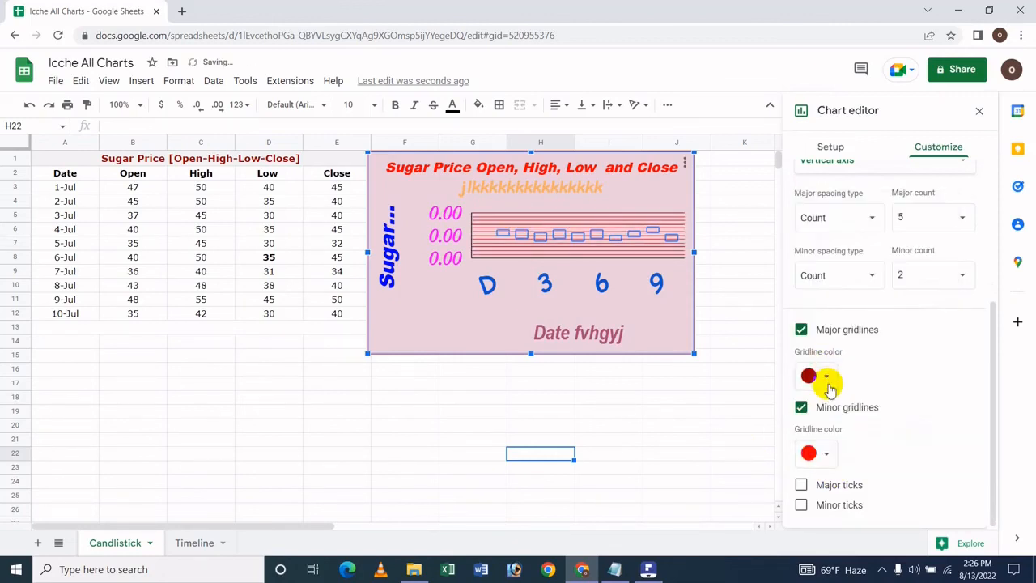
Turn on major ticks for the vertical axis, positioned outside with a length of 24px
click(834, 490)
scroll(833, 495, down, 2)
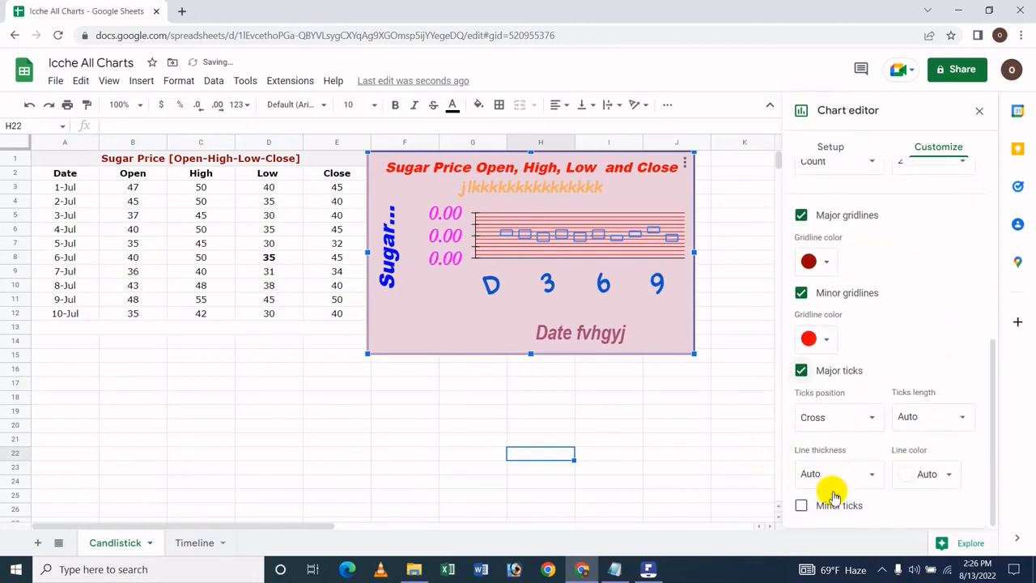
click(850, 411)
click(841, 415)
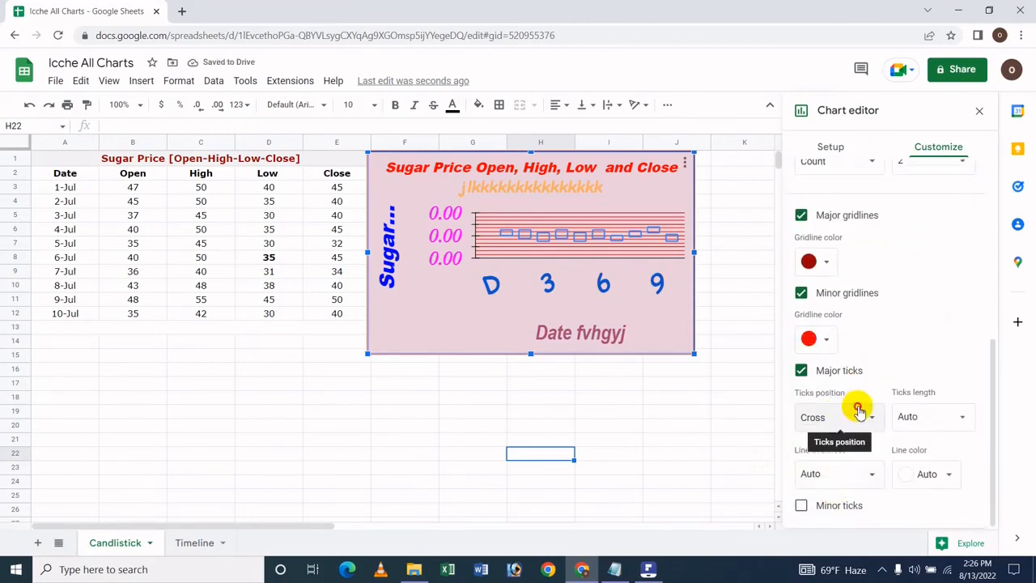
click(852, 413)
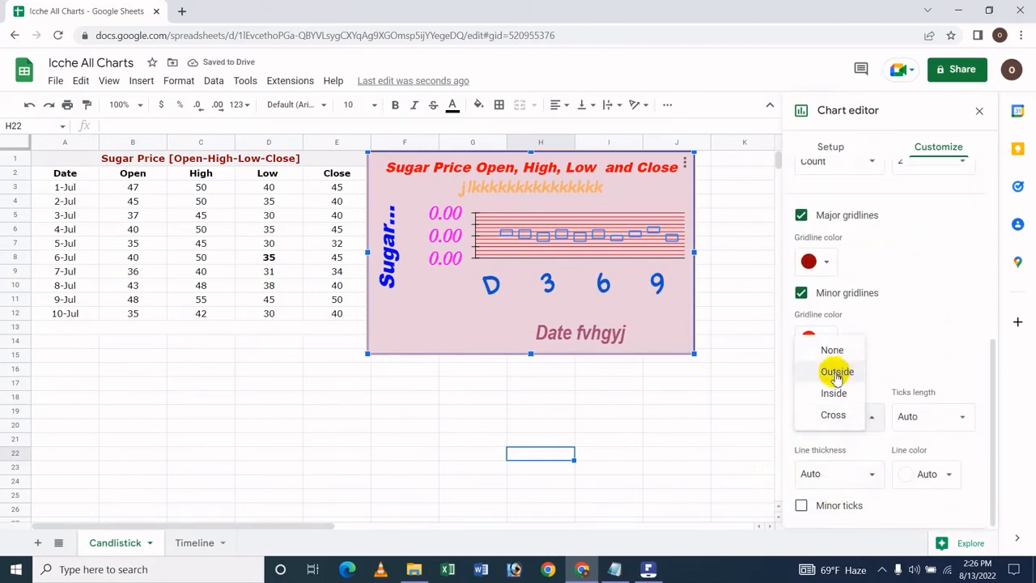
click(837, 372)
click(947, 417)
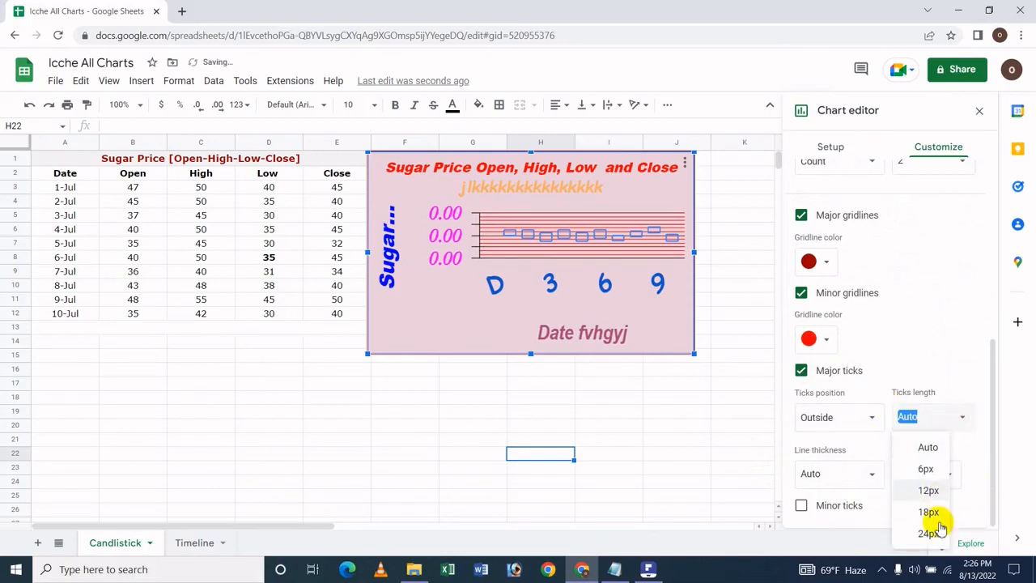
click(927, 532)
Set the major ticks' line thickness to 8px and their line color to orange
click(841, 482)
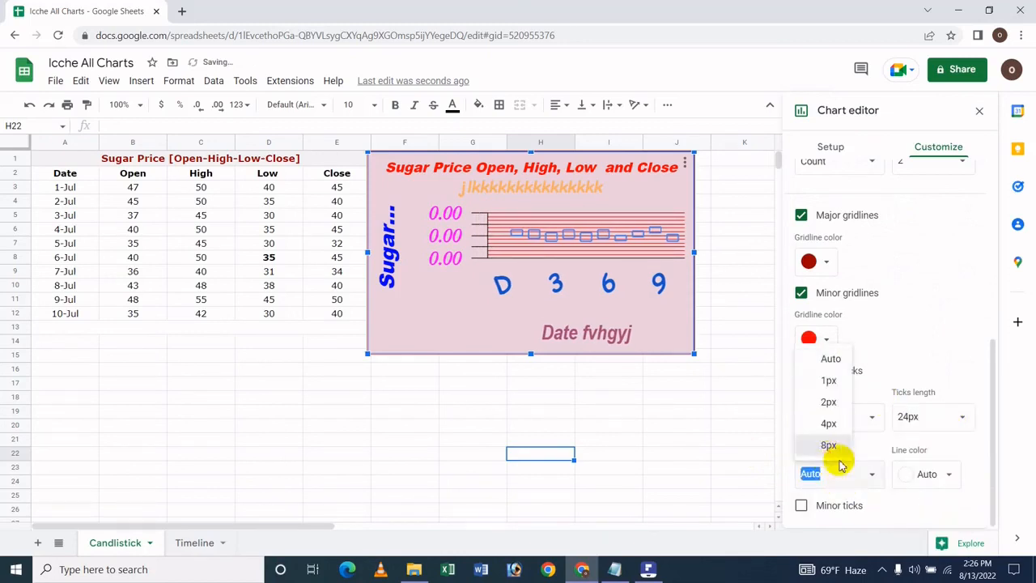
click(834, 447)
click(925, 472)
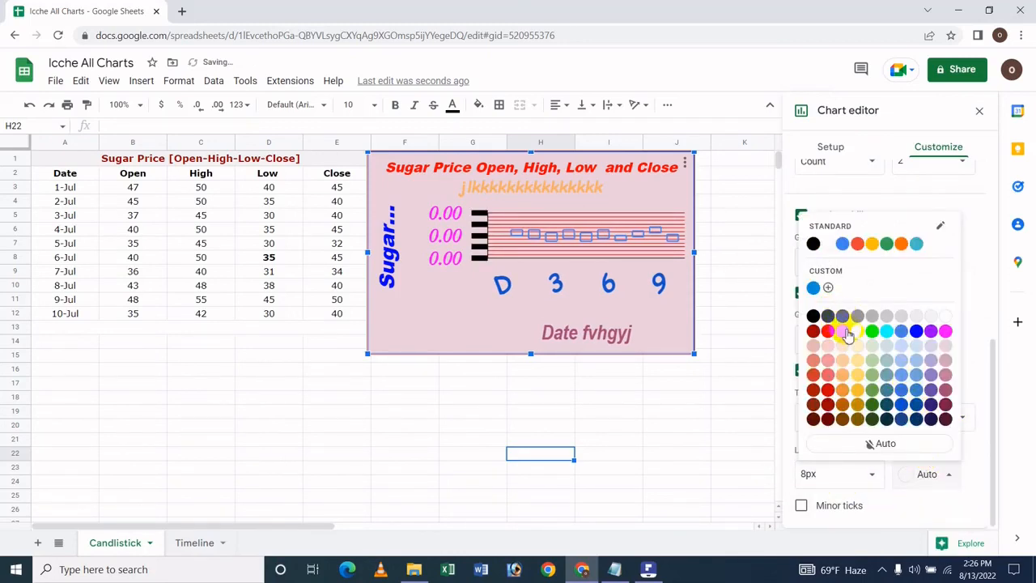
click(843, 331)
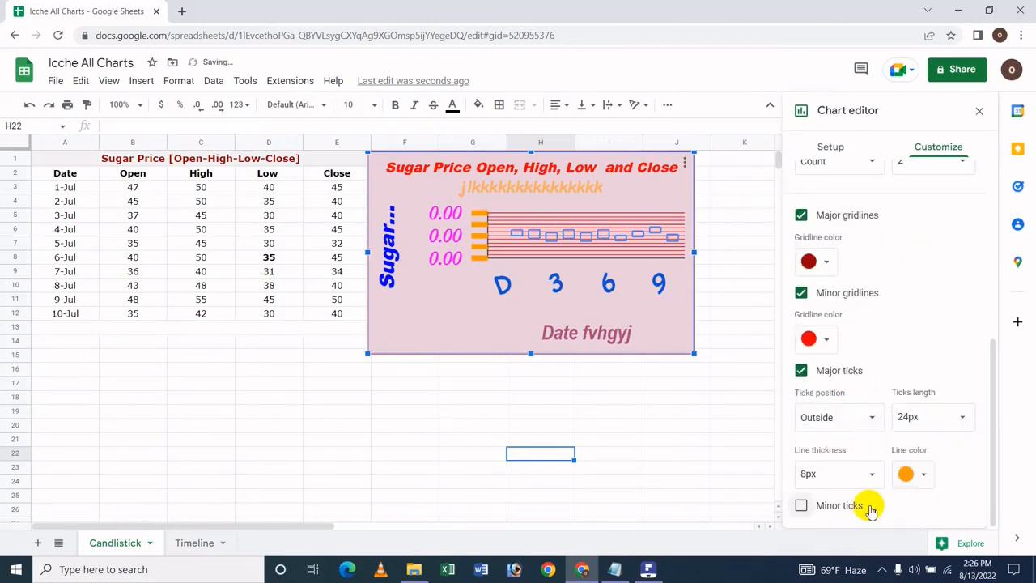
Turn on minor ticks for the vertical axis, positioned inside with a length of 18px
click(870, 508)
scroll(866, 504, down, 2)
click(853, 438)
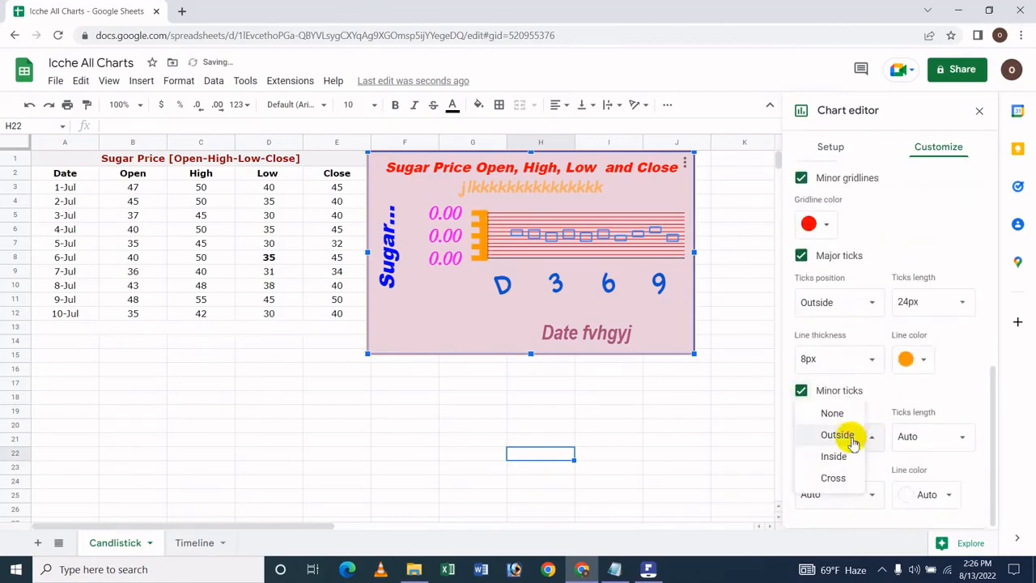
click(841, 457)
click(947, 431)
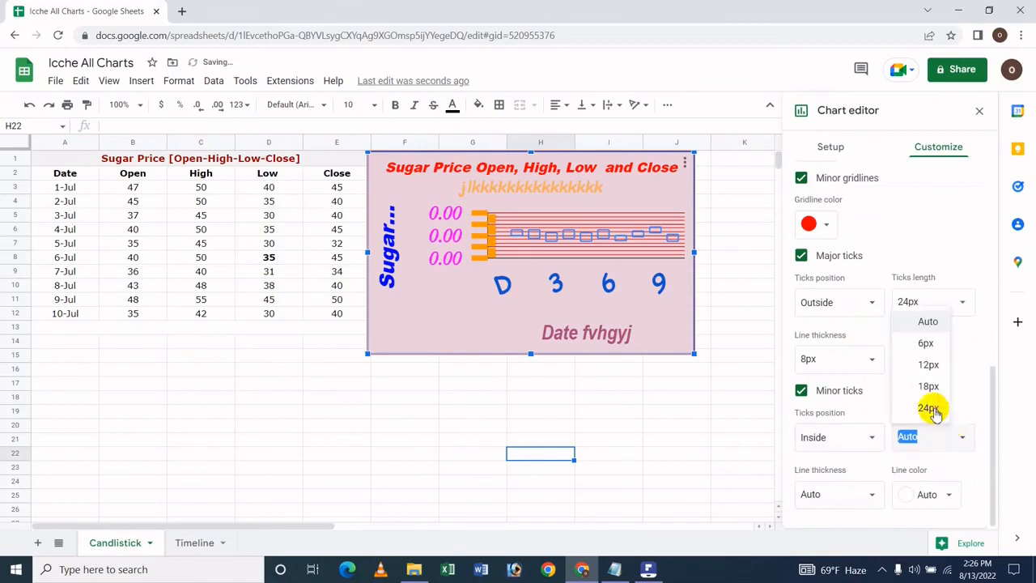
click(927, 386)
Set the minor ticks' line thickness to 4px and their line color to yellow
click(804, 499)
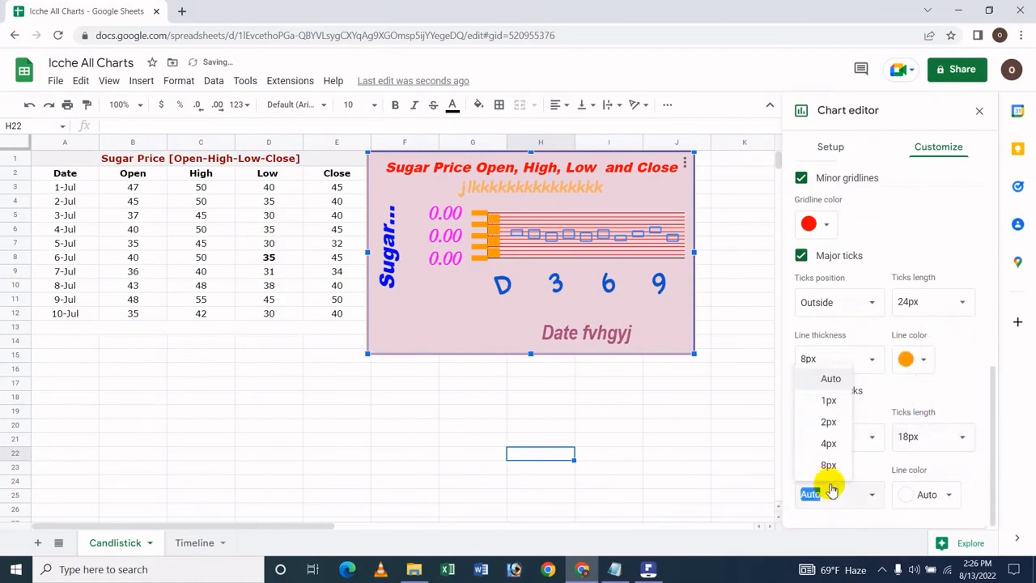
click(838, 440)
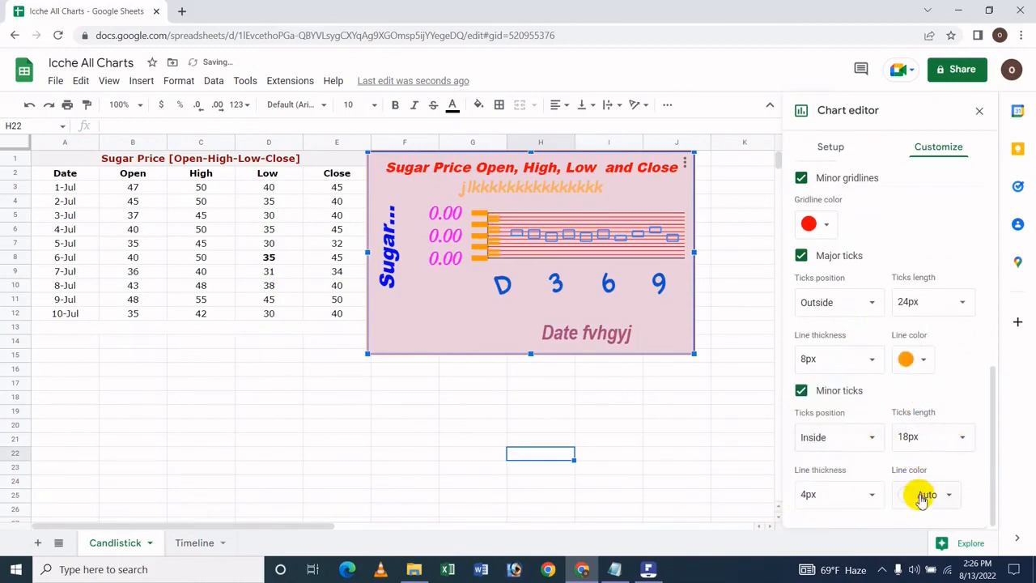
click(922, 494)
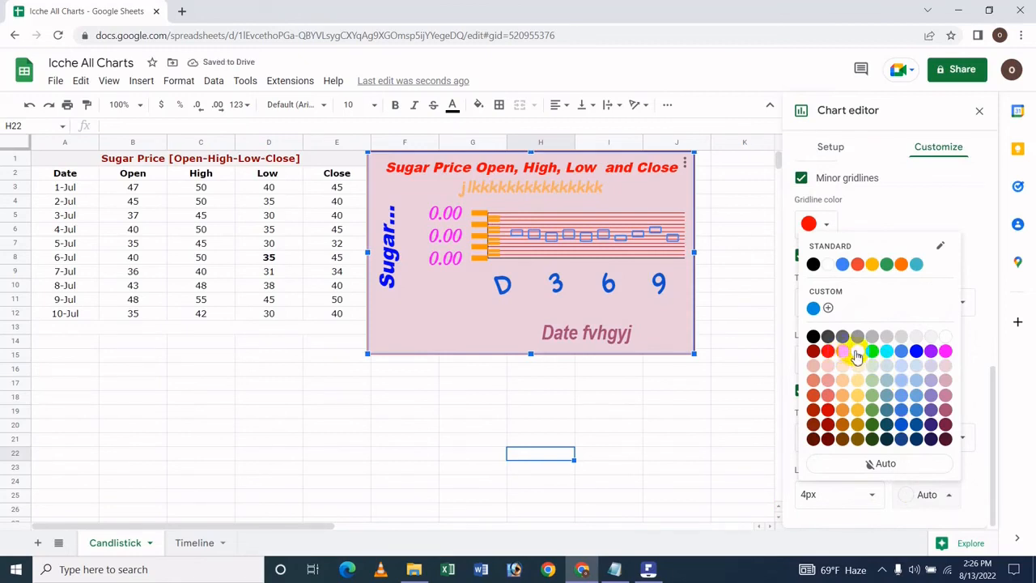
click(856, 353)
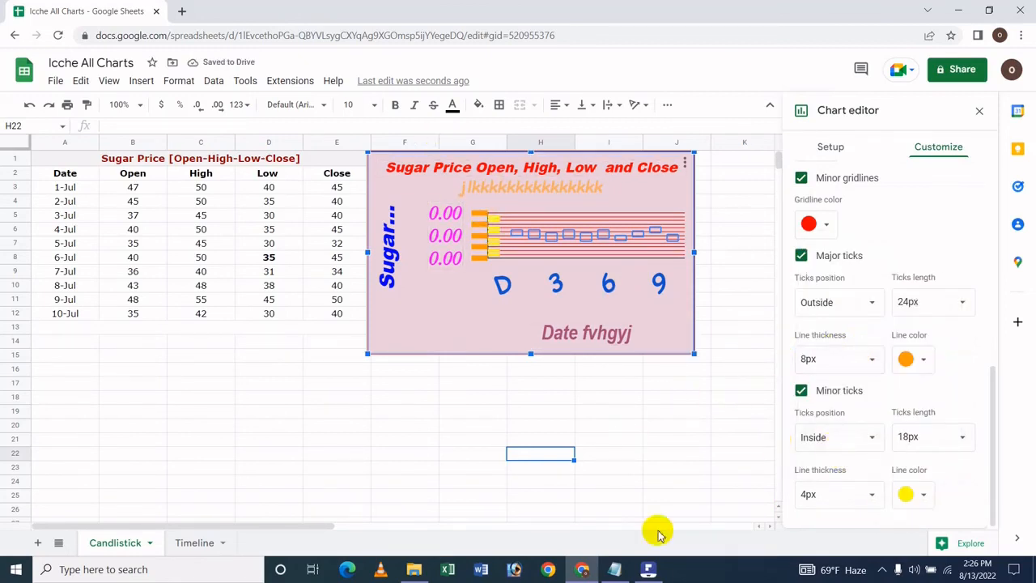
Switch to Wondershare PDFelement to view the candlestick chart tutorial's title page
click(649, 571)
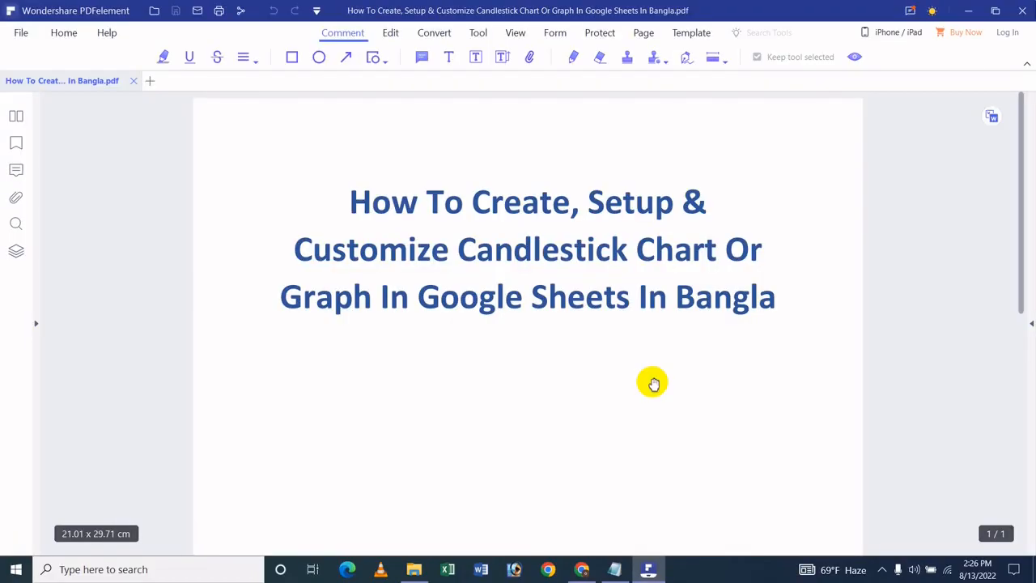